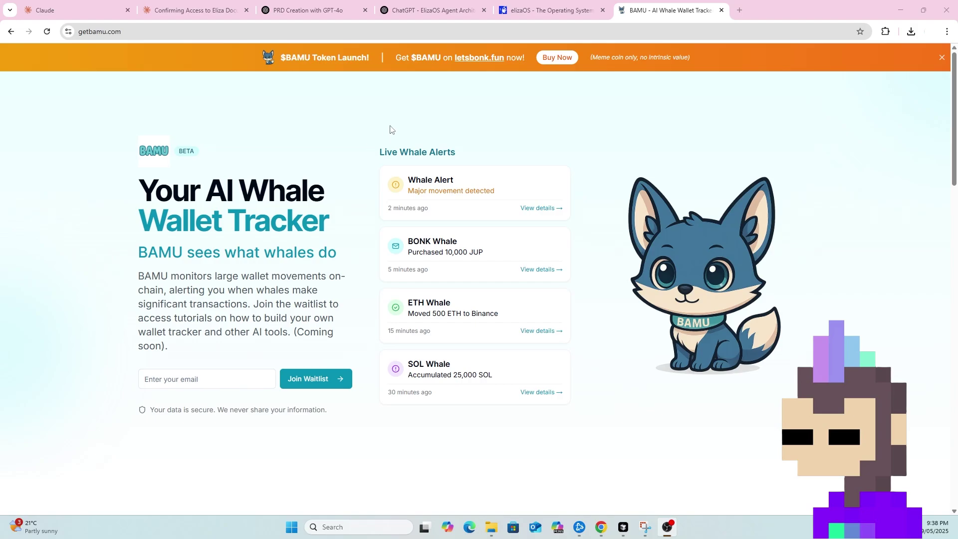
# Step: Switch from the BAMU whale tracker page to the 'PRD Creation with GPT-4o' ChatGPT conversation
pyautogui.click(307, 14)
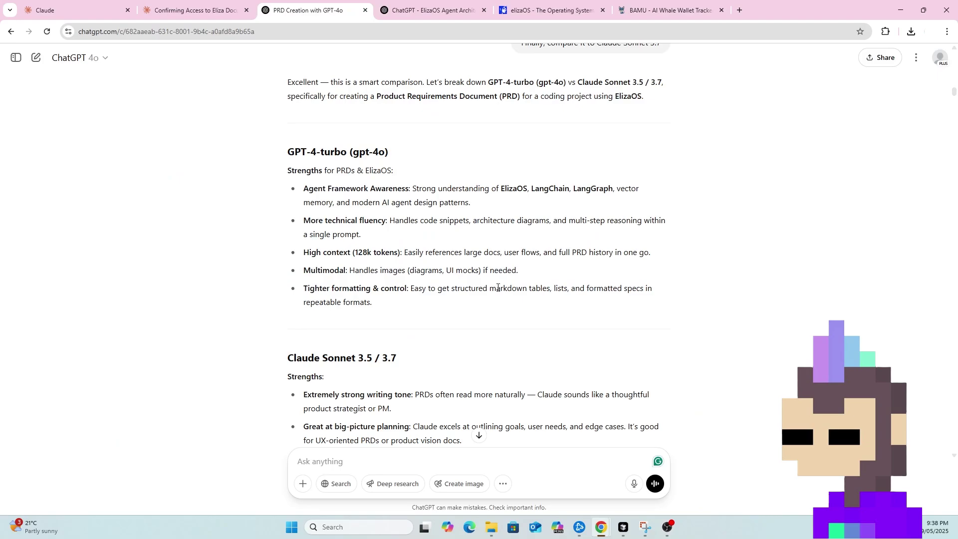
pyautogui.scroll(-2, 501, 168)
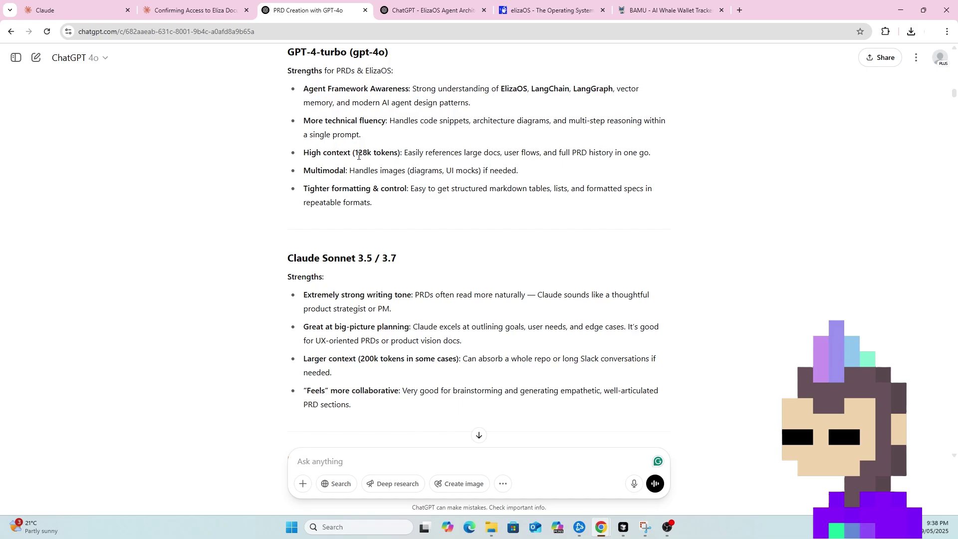
pyautogui.moveTo(288, 52); pyautogui.dragTo(398, 58)
pyautogui.click(399, 58)
pyautogui.scroll(-1, 312, 271)
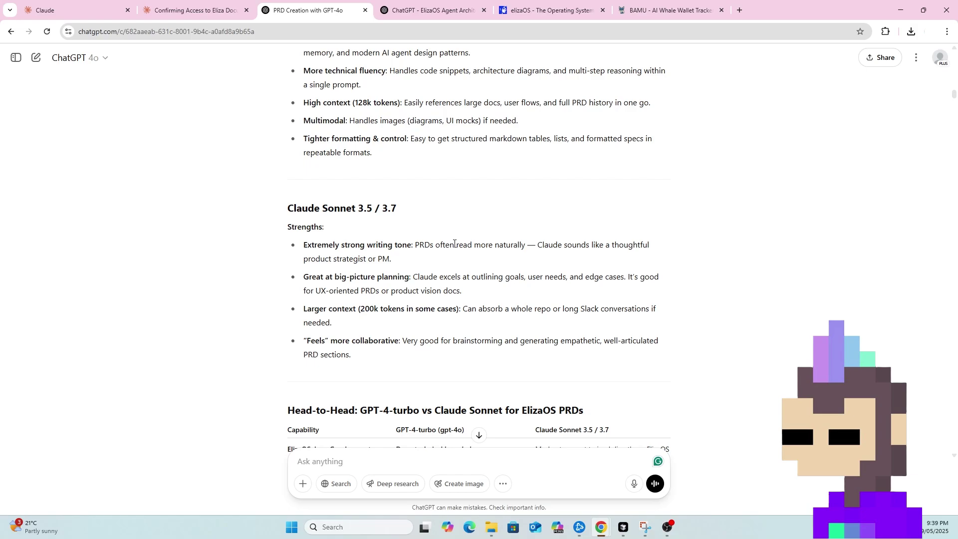
pyautogui.scroll(-6, 454, 243)
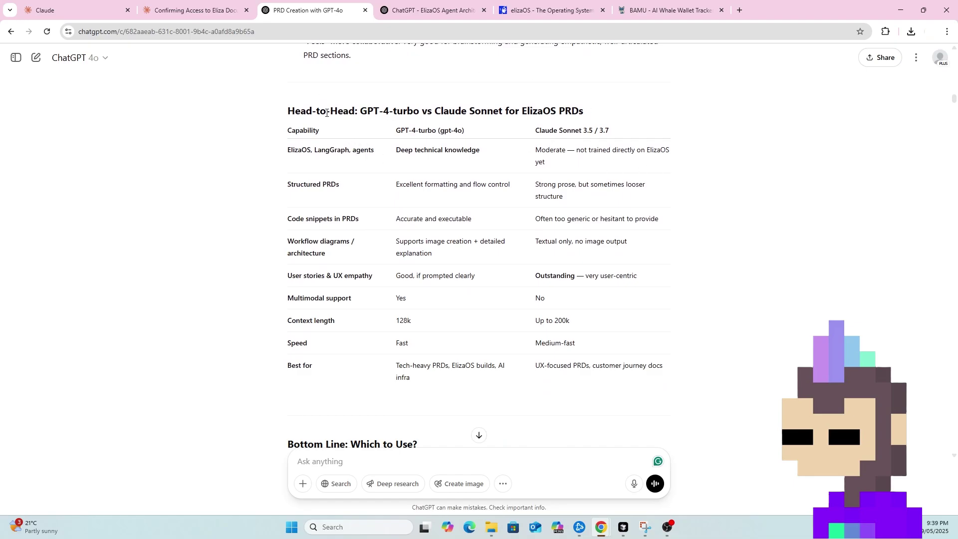
pyautogui.scroll(-4, 508, 261)
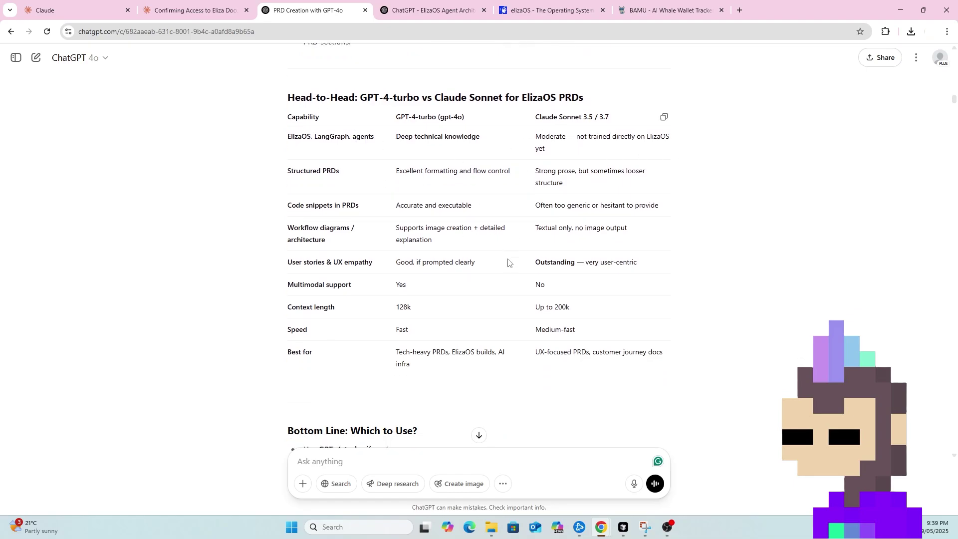
pyautogui.scroll(-1, 336, 246)
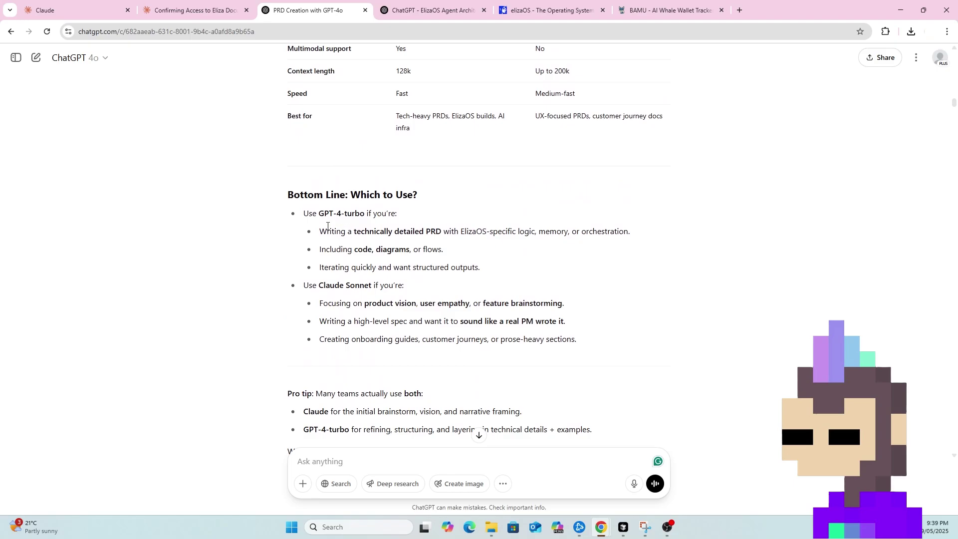
pyautogui.scroll(-1, 333, 232)
pyautogui.scroll(-1, 333, 232)
pyautogui.moveTo(332, 293); pyautogui.dragTo(449, 307)
pyautogui.click(312, 309)
pyautogui.click(308, 312)
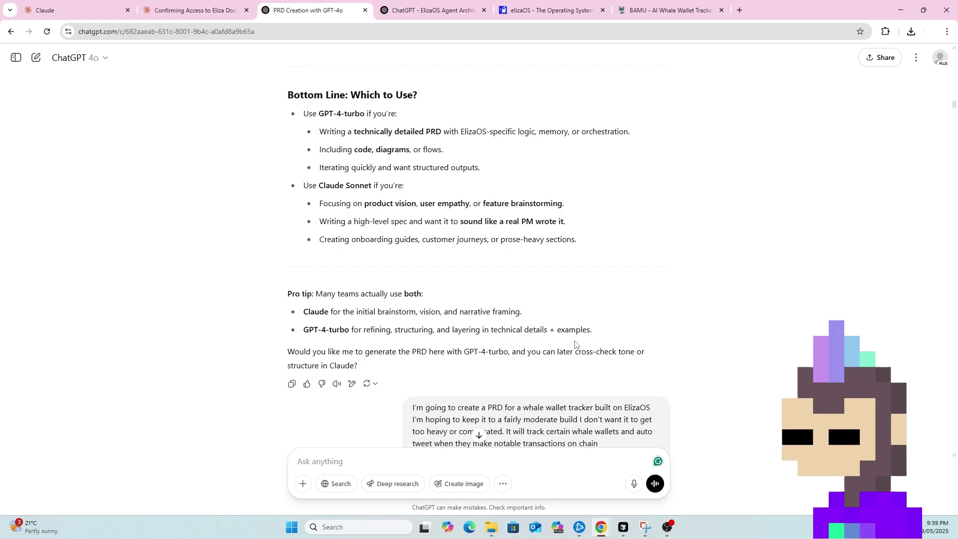
pyautogui.scroll(-2, 569, 344)
pyautogui.scroll(-10, 375, 264)
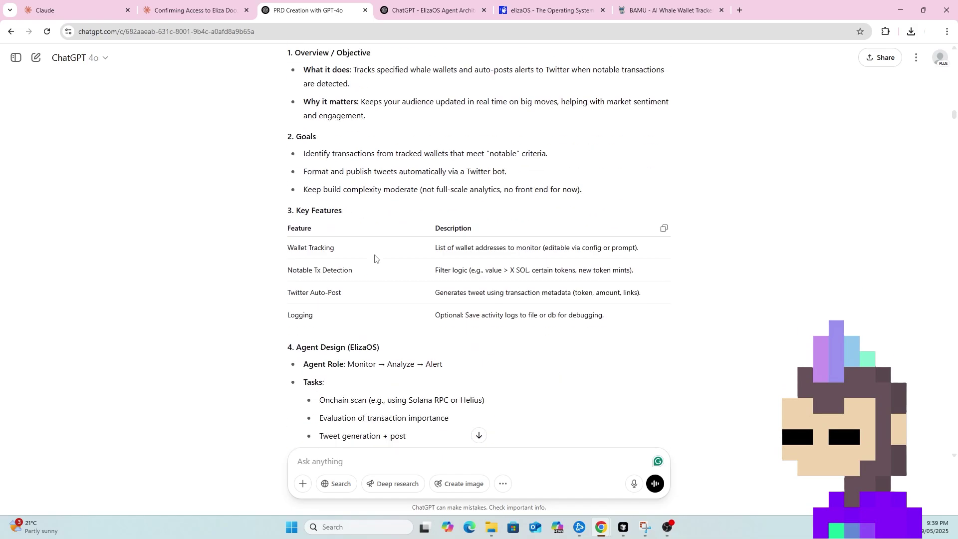
pyautogui.scroll(3, 389, 200)
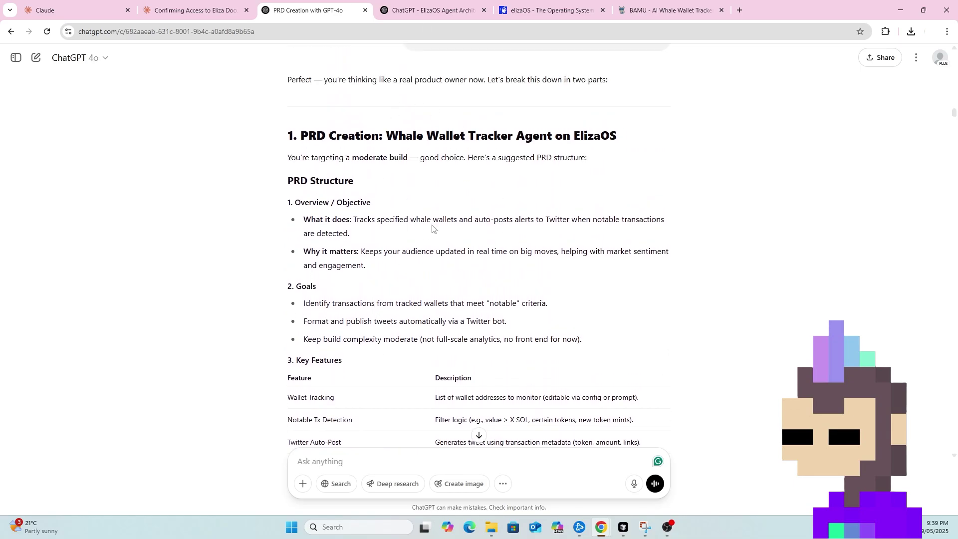
pyautogui.scroll(-15, 416, 262)
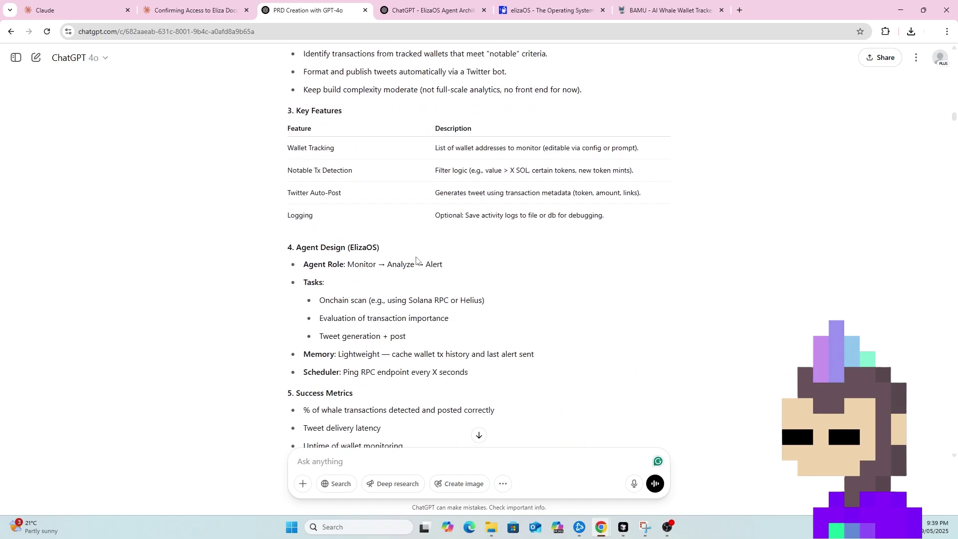
pyautogui.scroll(-2, 421, 257)
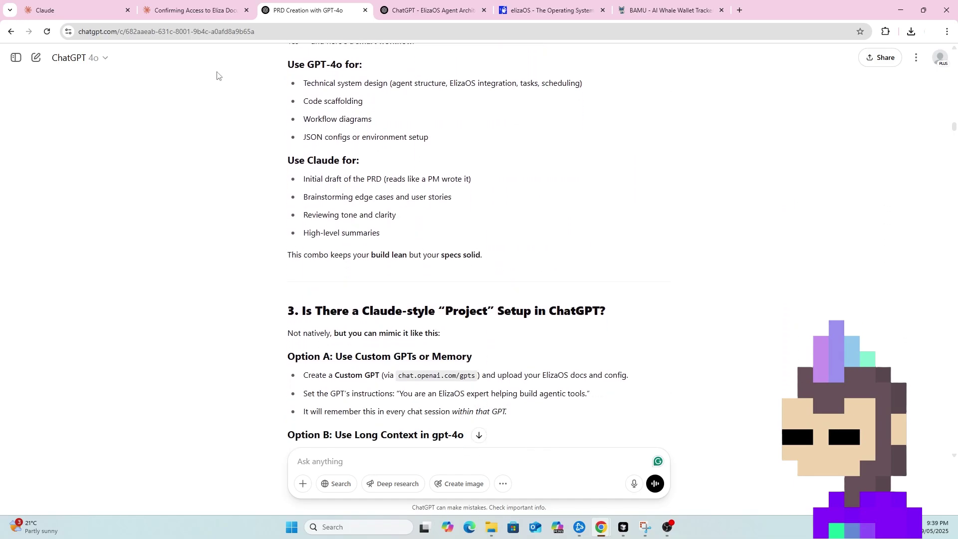
pyautogui.scroll(-3, 365, 181)
pyautogui.scroll(-2, 364, 183)
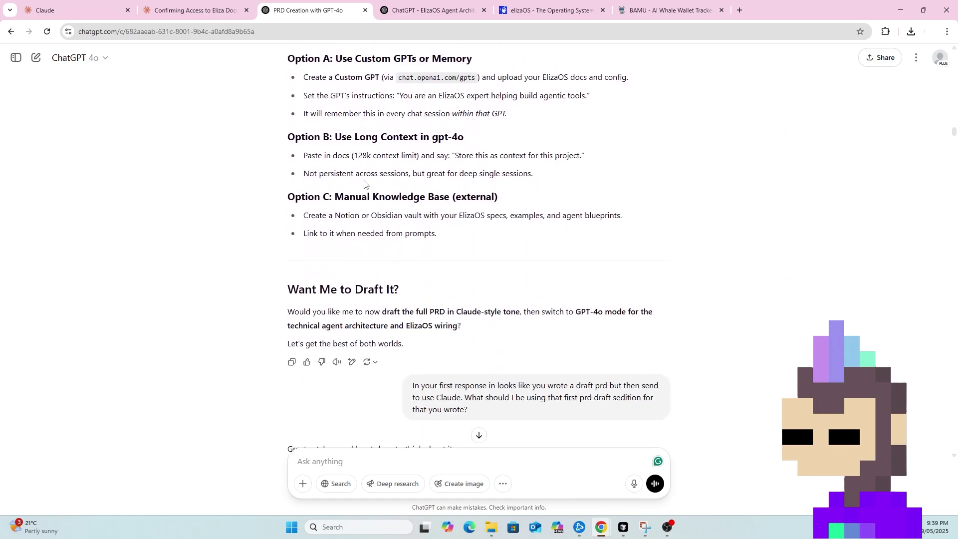
pyautogui.scroll(1, 364, 185)
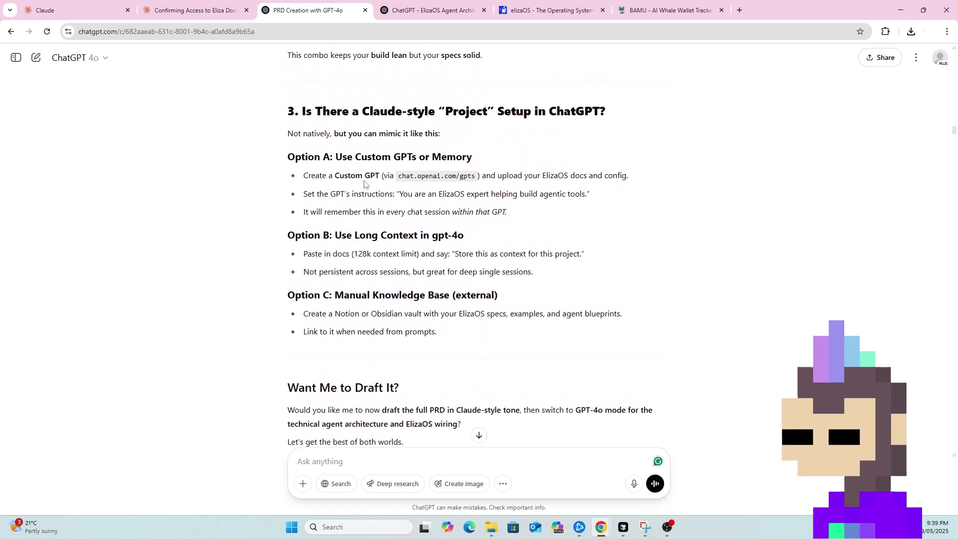
# Step: Switch to the Claude ElizaOS Hub project and check its project knowledge size usage
pyautogui.click(90, 7)
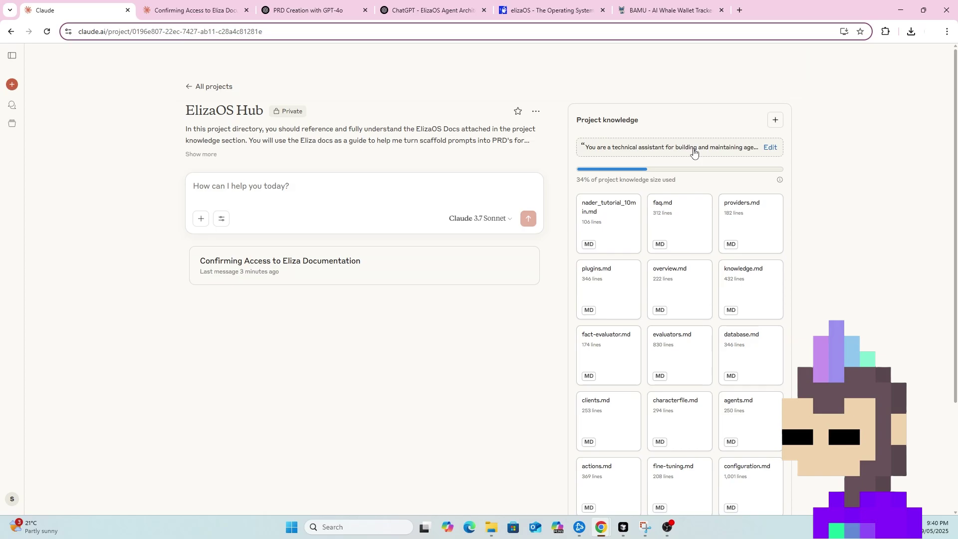
pyautogui.scroll(-3, 694, 153)
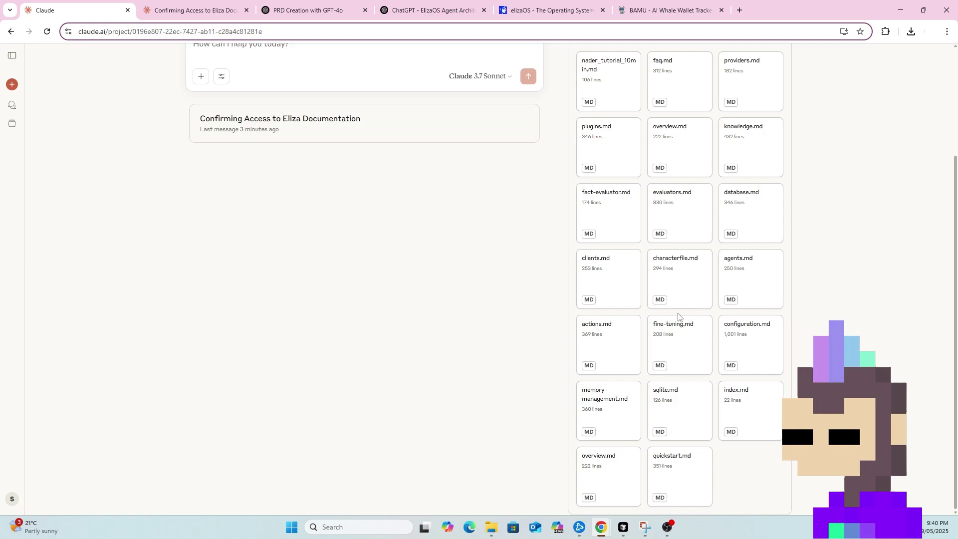
pyautogui.scroll(3, 698, 330)
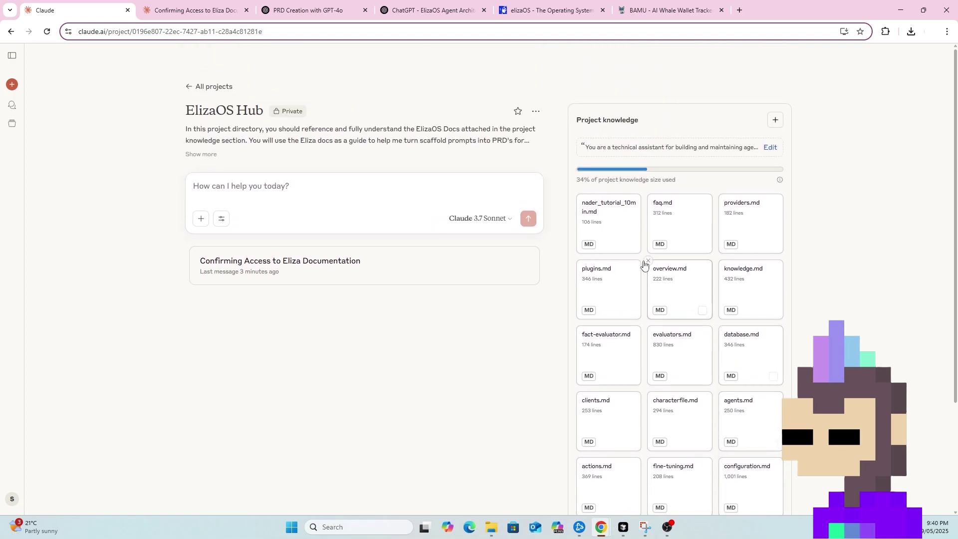
pyautogui.moveTo(578, 181); pyautogui.dragTo(686, 188)
pyautogui.click(671, 189)
# Step: Look over the project knowledge files, then bring up the project instructions
pyautogui.scroll(-3, 734, 351)
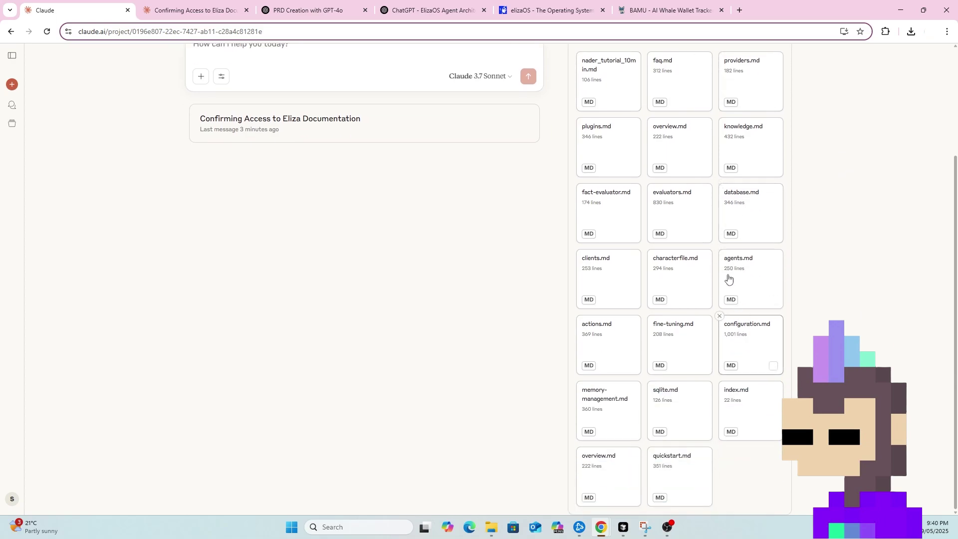
pyautogui.scroll(3, 691, 385)
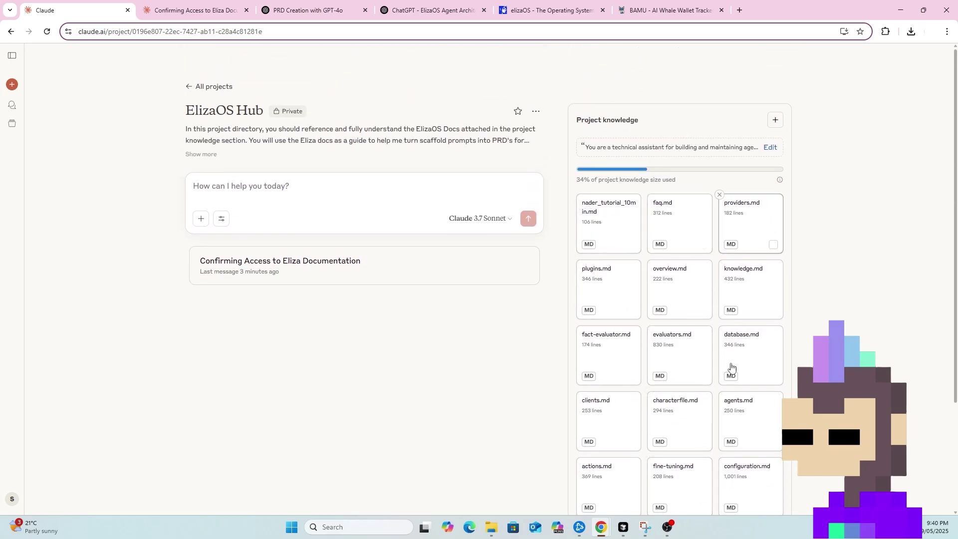
pyautogui.scroll(-3, 730, 397)
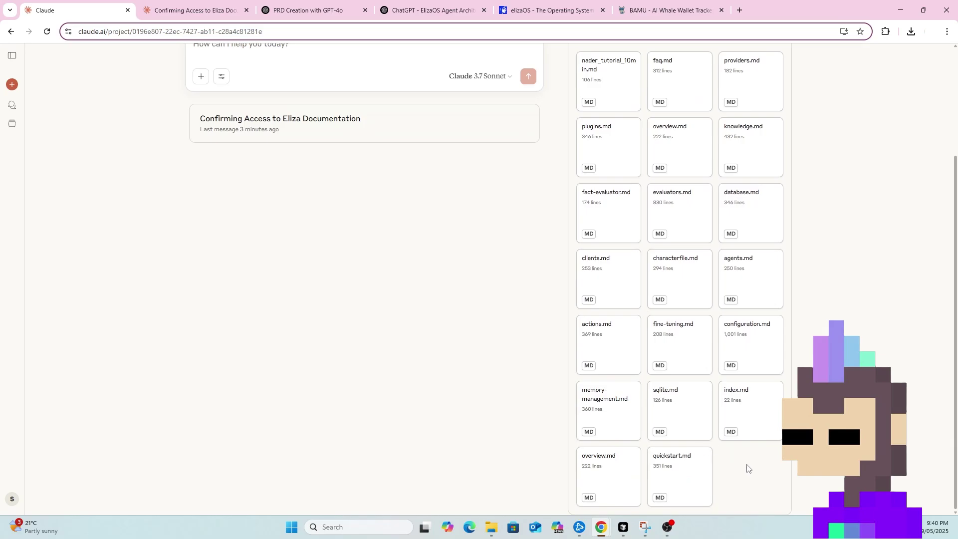
pyautogui.scroll(1, 735, 489)
pyautogui.scroll(2, 735, 488)
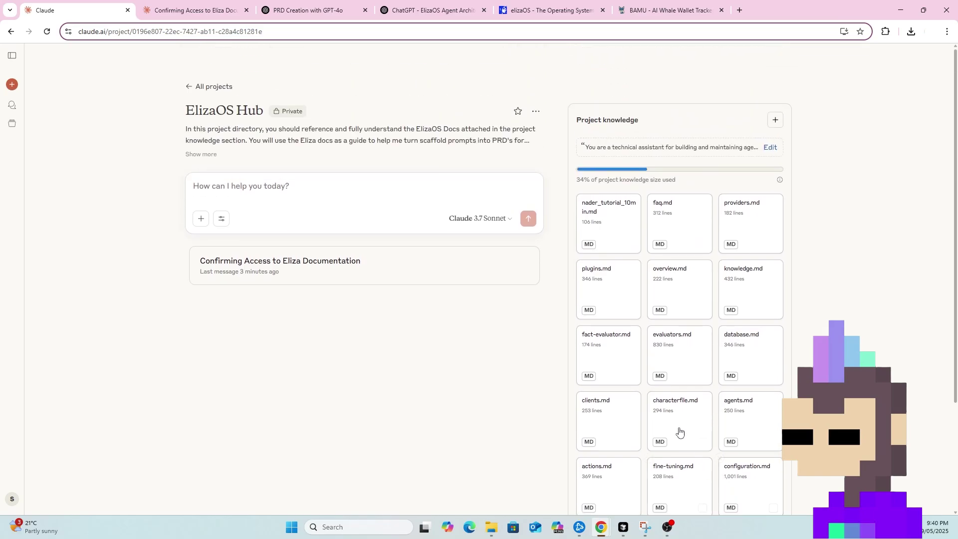
pyautogui.click(703, 148)
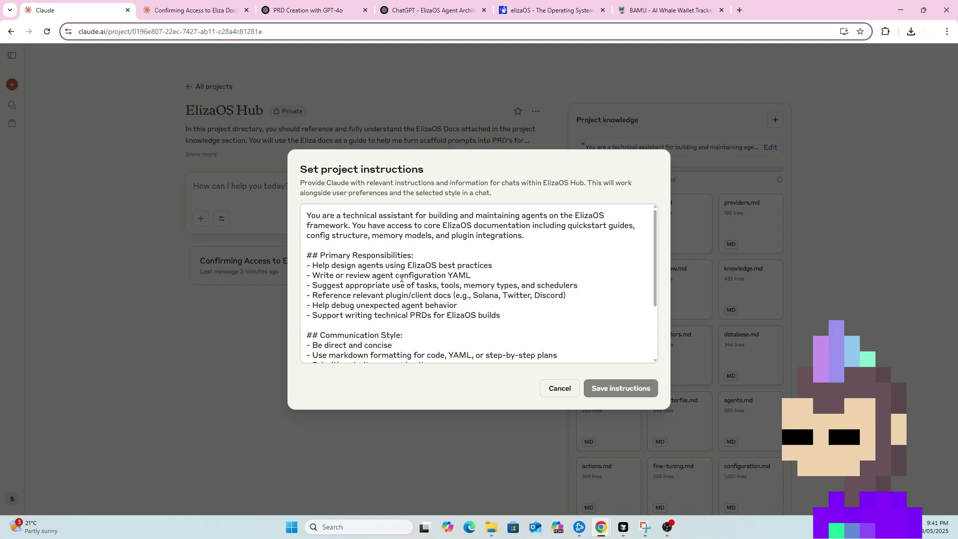
# Step: Read the instructions' technical PRD and specialized task lines, then close the dialog unsaved
pyautogui.click(327, 235)
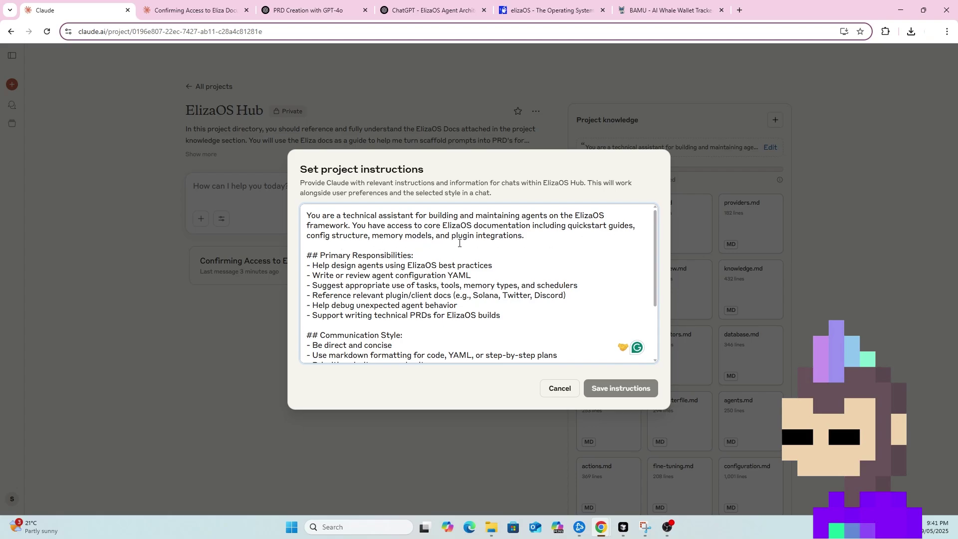
pyautogui.scroll(-2, 403, 260)
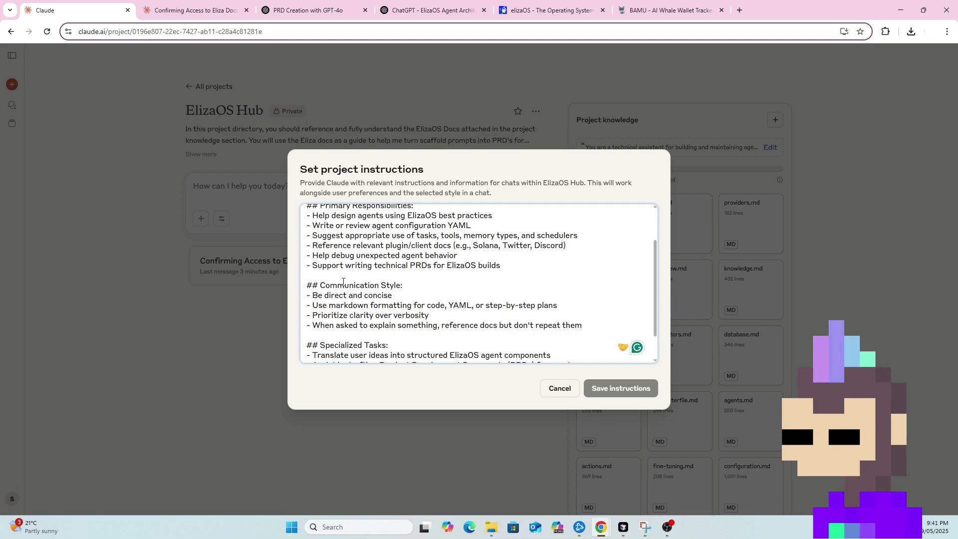
pyautogui.scroll(-1, 343, 282)
pyautogui.moveTo(313, 233); pyautogui.dragTo(504, 235)
pyautogui.click(481, 255)
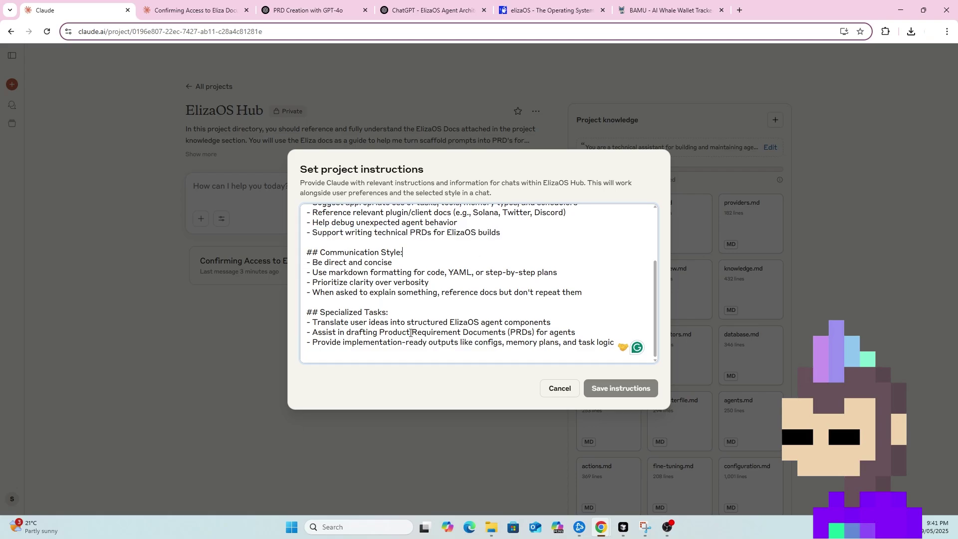
pyautogui.moveTo(319, 334); pyautogui.dragTo(539, 342)
pyautogui.click(453, 353)
pyautogui.click(448, 421)
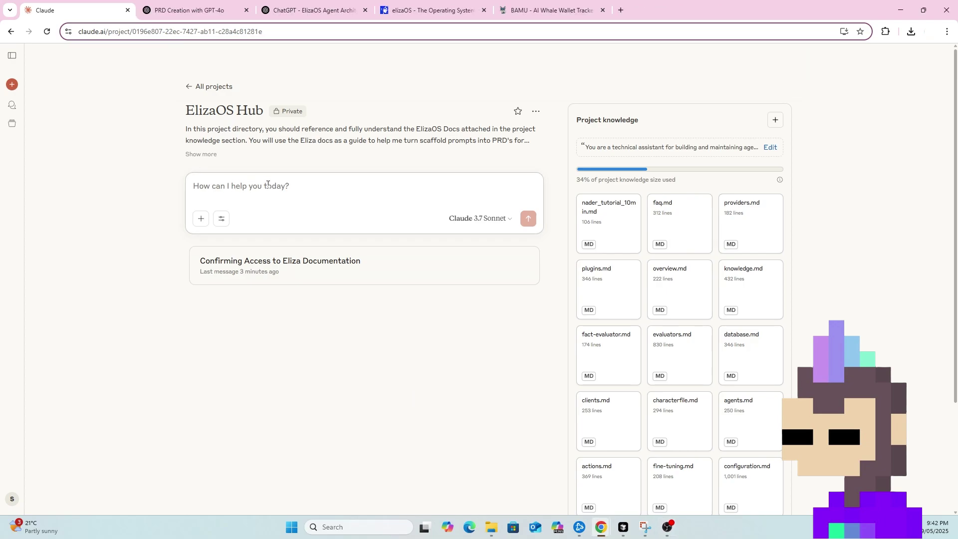
# Step: Paste and send a question asking Claude to confirm it can read the attached Eliza docs
pyautogui.write('Can you confirm that you can view and read the attached Eliza docs in project knowledge?')
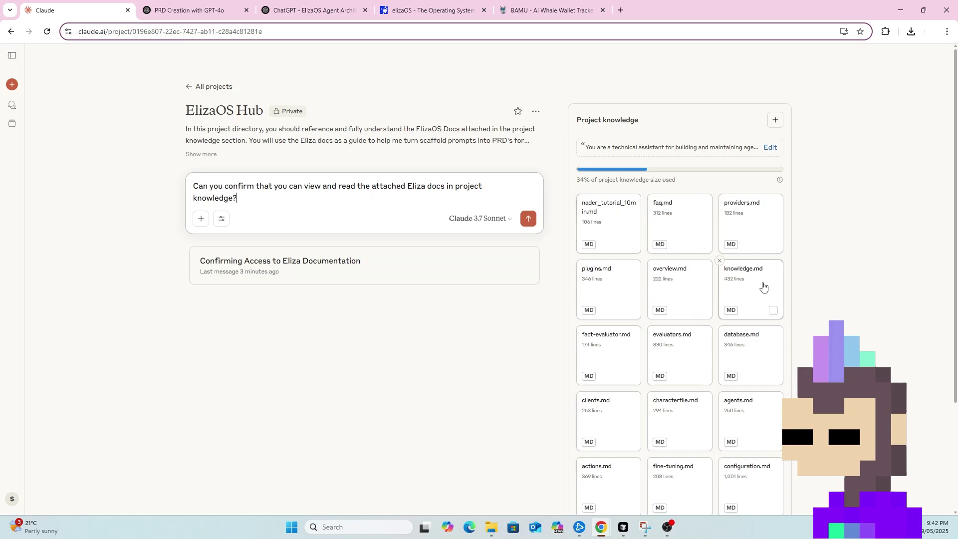
pyautogui.press('Return')
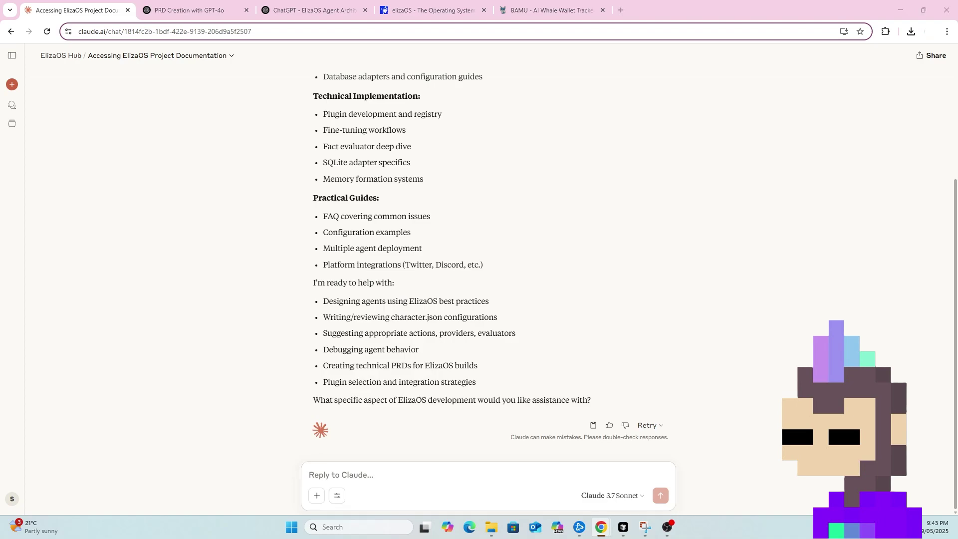
pyautogui.click(354, 472)
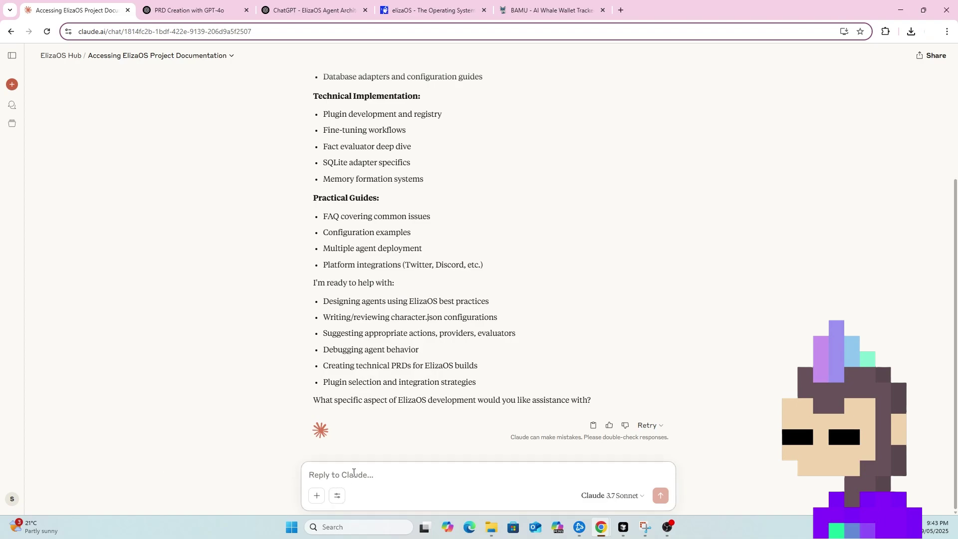
pyautogui.hotkey('ctrl', 'v')
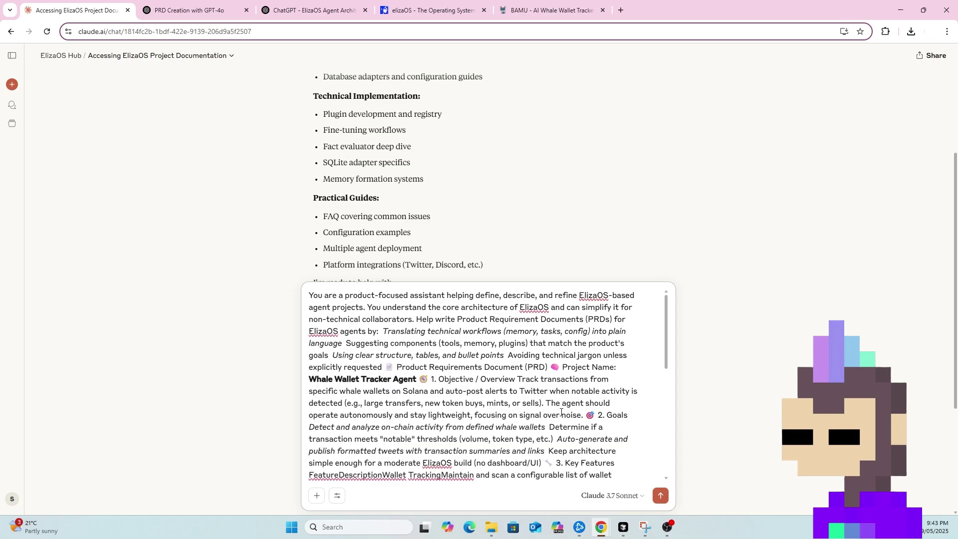
pyautogui.hotkey('shift', 'Return')
pyautogui.hotkey('shift', 'Return')
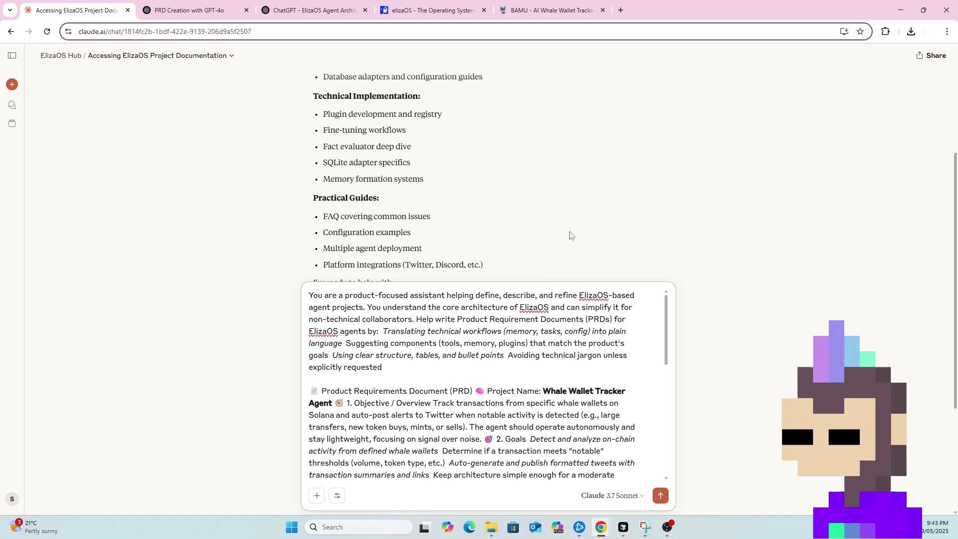
pyautogui.click(352, 299)
pyautogui.moveTo(310, 296); pyautogui.dragTo(391, 364)
pyautogui.click(407, 372)
pyautogui.moveTo(392, 370); pyautogui.dragTo(310, 294)
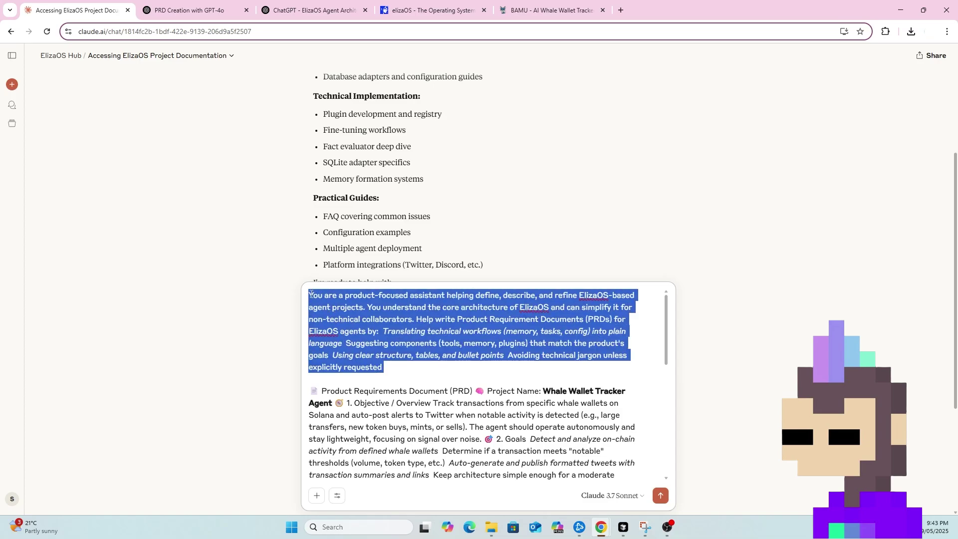
pyautogui.click(398, 371)
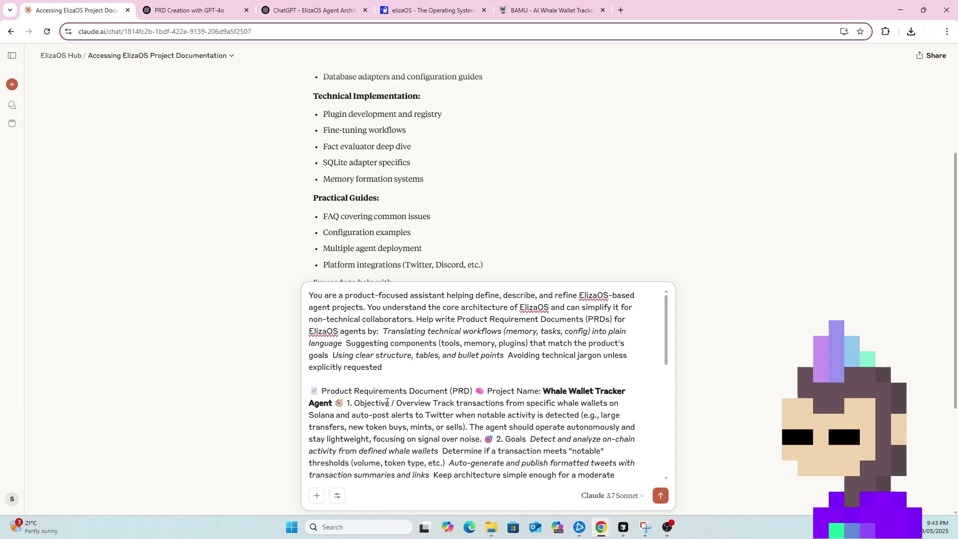
pyautogui.scroll(-2, 502, 407)
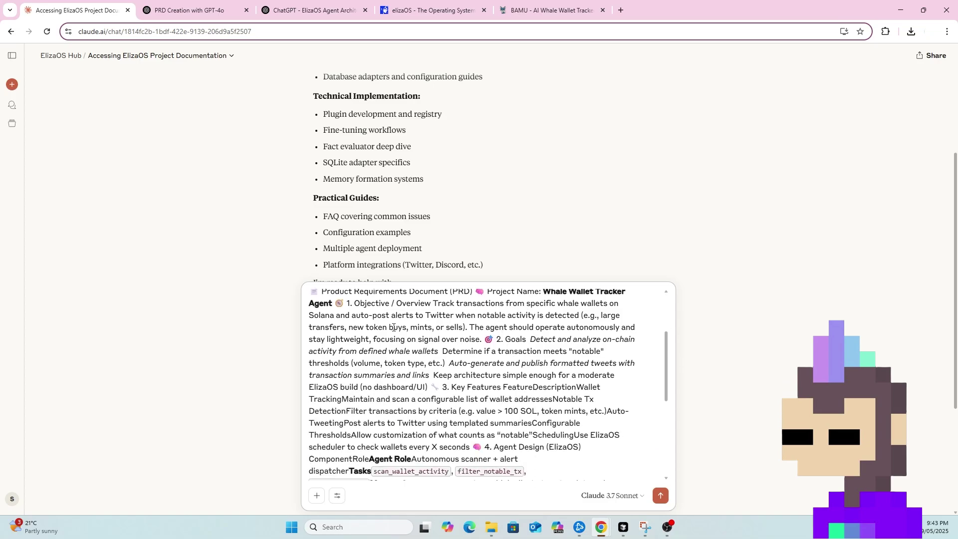
# Step: Send the assistant instructions with the Whale Wallet Tracker PRD and read the reply's opening sections
pyautogui.press('Return')
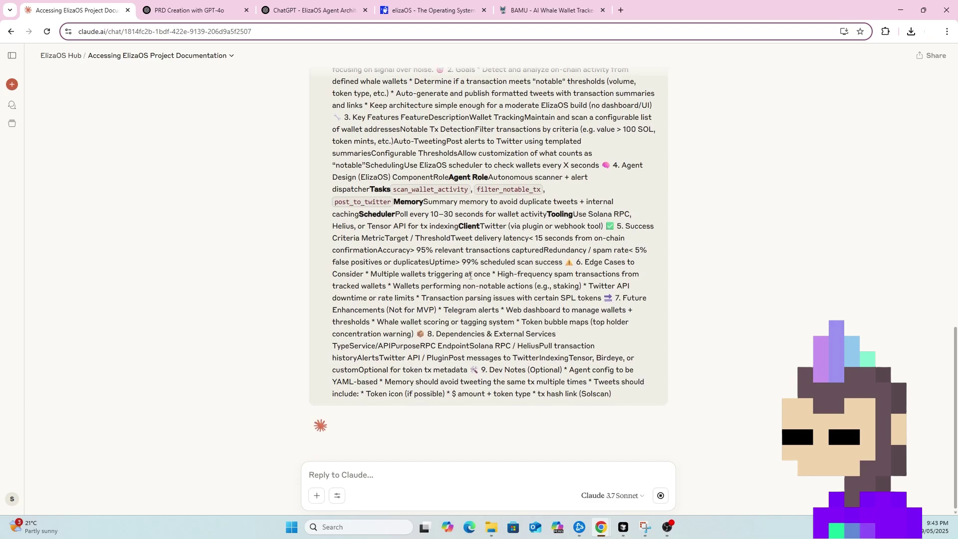
pyautogui.scroll(-6, 535, 254)
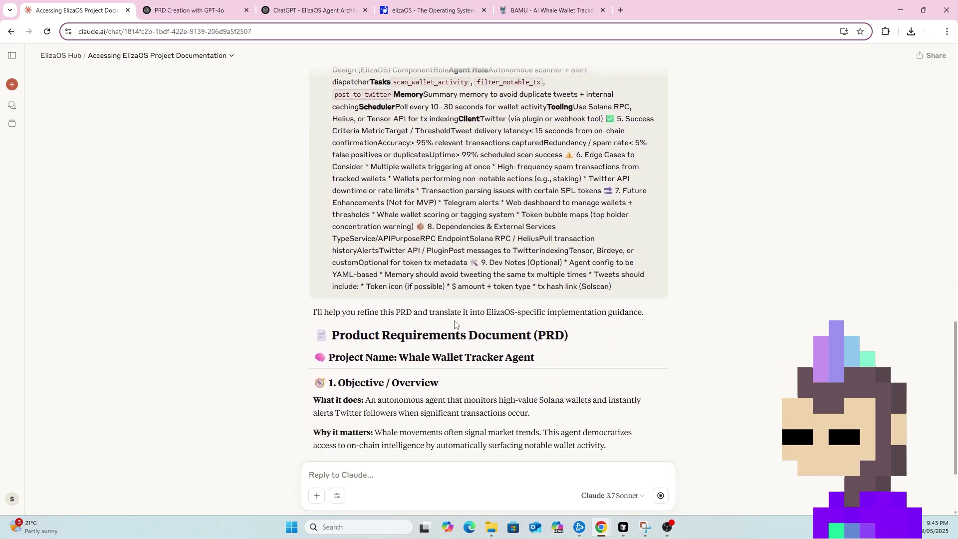
pyautogui.scroll(-3, 453, 326)
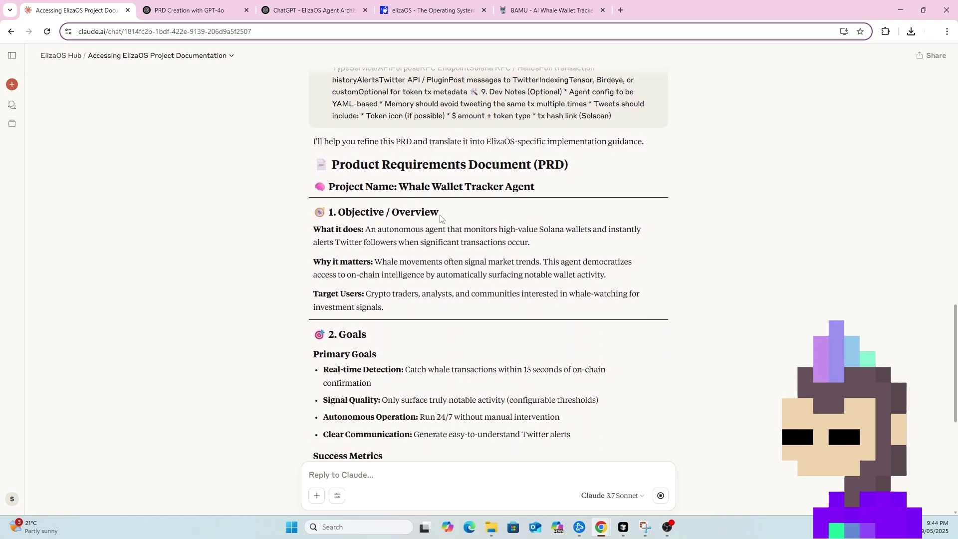
pyautogui.scroll(-1, 441, 215)
pyautogui.scroll(-5, 441, 215)
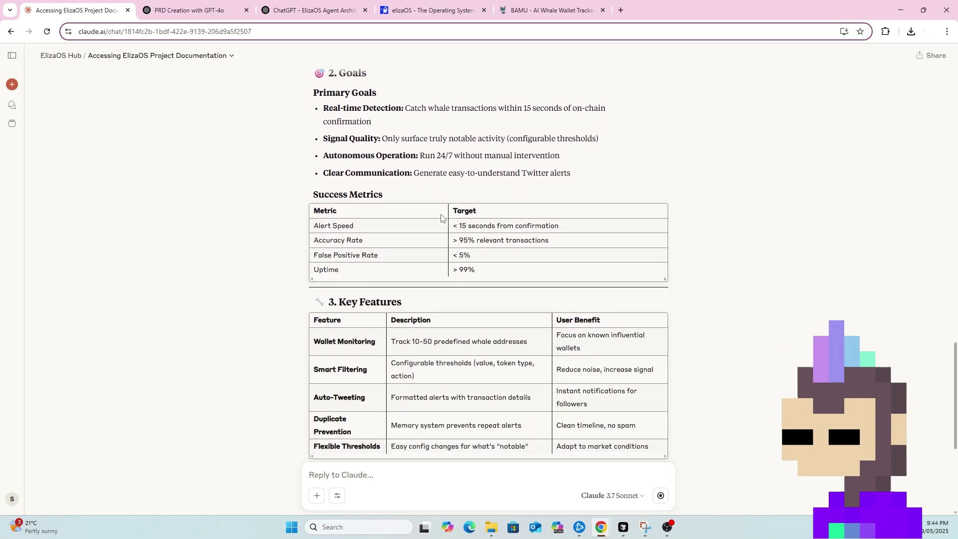
pyautogui.scroll(-5, 445, 216)
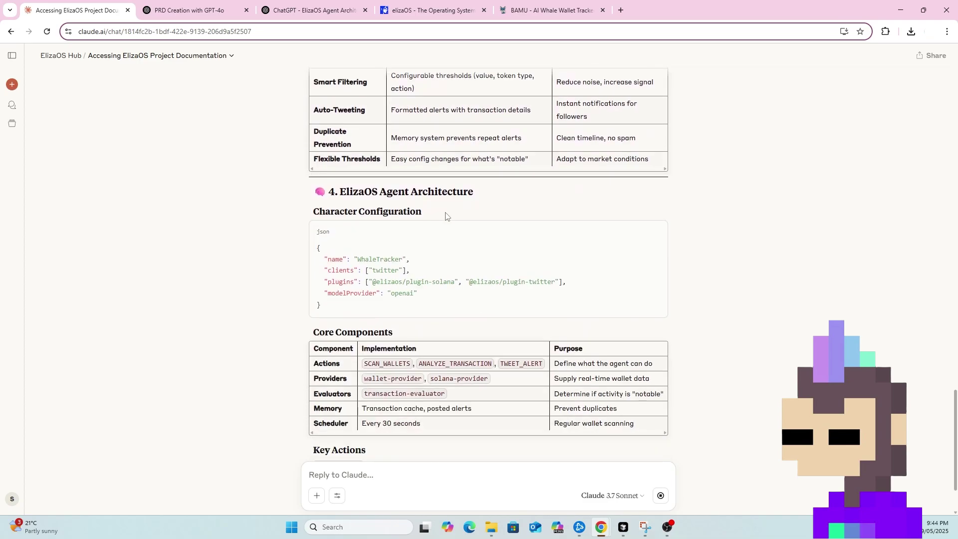
pyautogui.scroll(2, 445, 216)
pyautogui.scroll(-4, 445, 215)
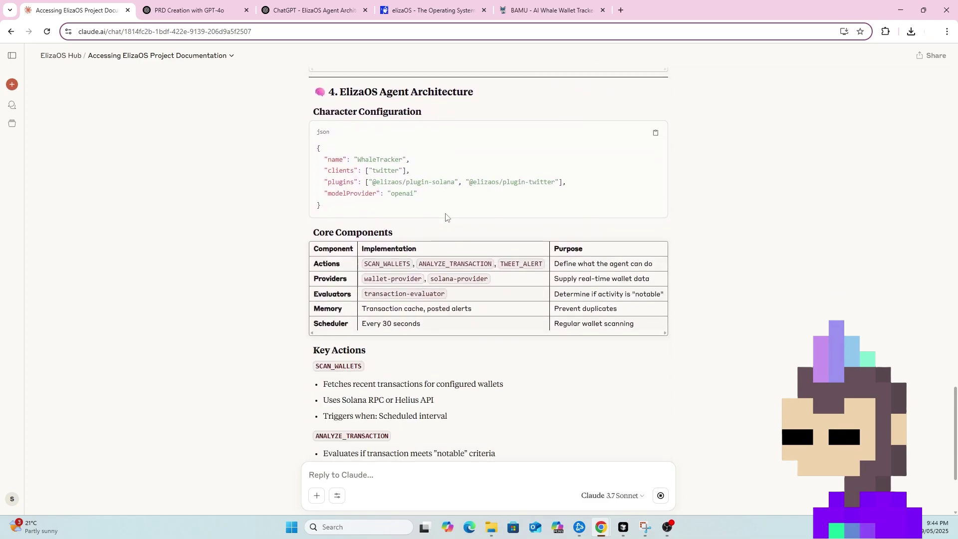
pyautogui.scroll(-3, 446, 216)
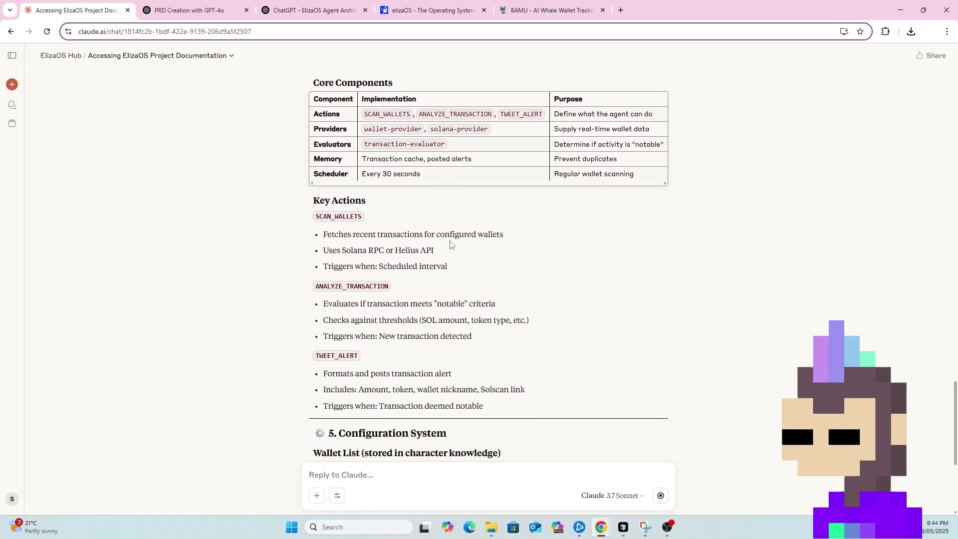
# Step: Read the rest of the refined PRD down to the Implementation Checklist and three questions
pyautogui.scroll(-2, 450, 244)
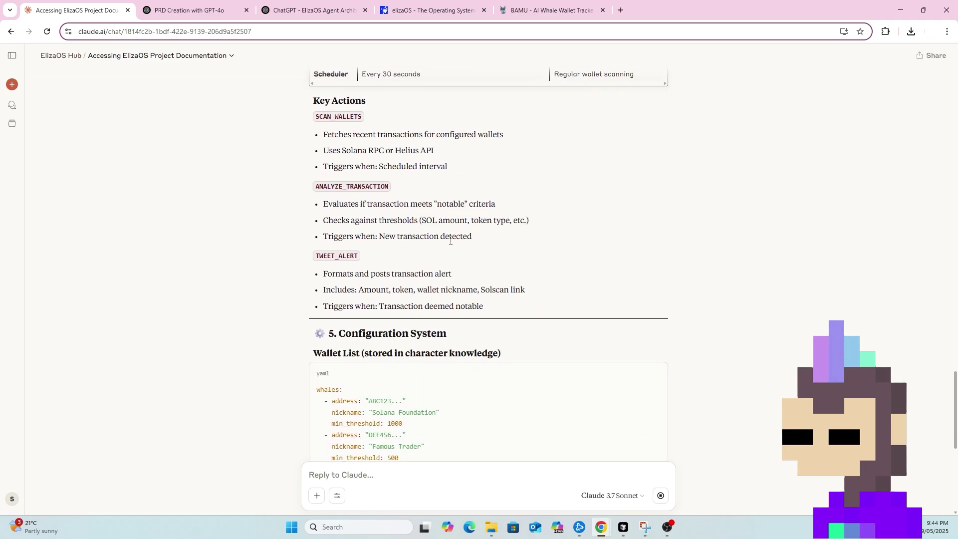
pyautogui.scroll(-5, 450, 244)
pyautogui.scroll(-5, 450, 244)
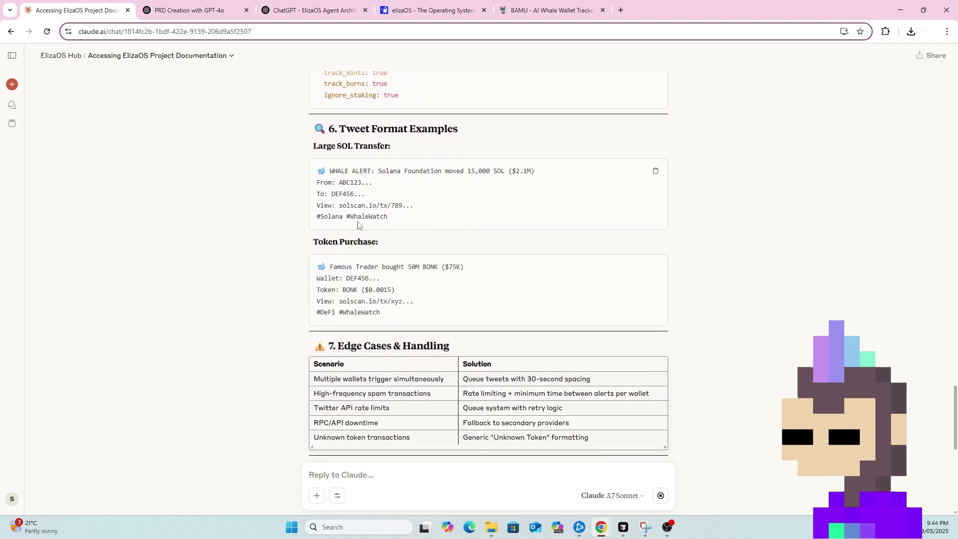
pyautogui.scroll(-1, 352, 232)
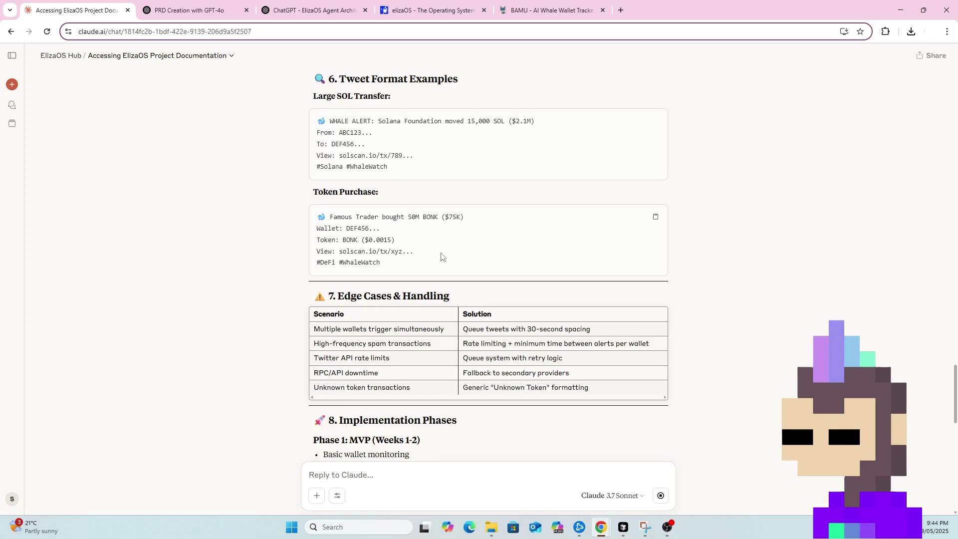
pyautogui.scroll(-3, 443, 258)
pyautogui.scroll(-4, 487, 405)
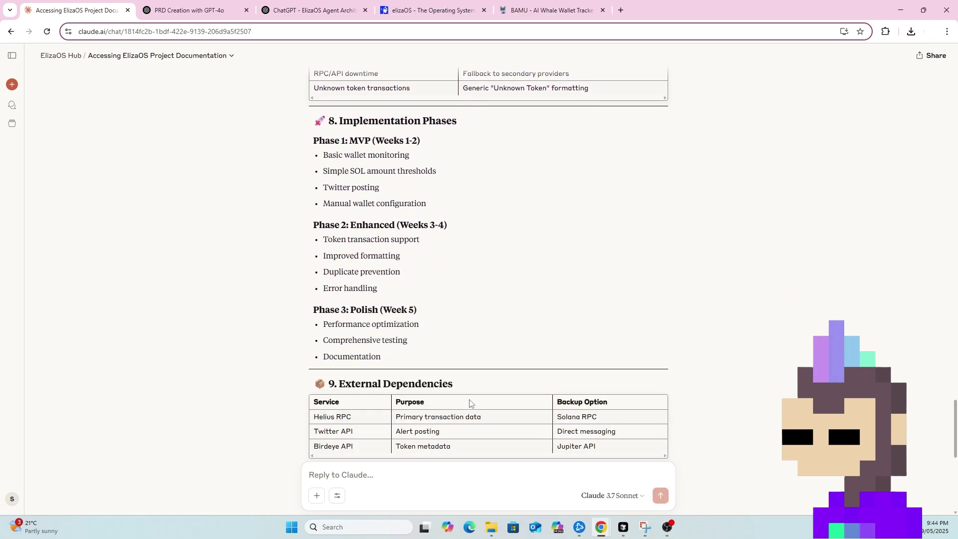
pyautogui.scroll(1, 367, 222)
pyautogui.scroll(-2, 386, 220)
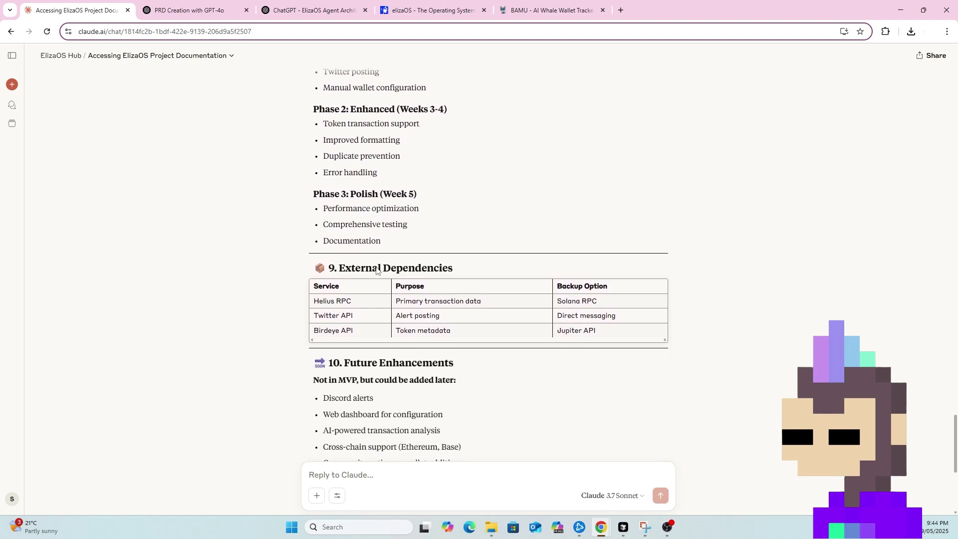
pyautogui.scroll(-6, 375, 268)
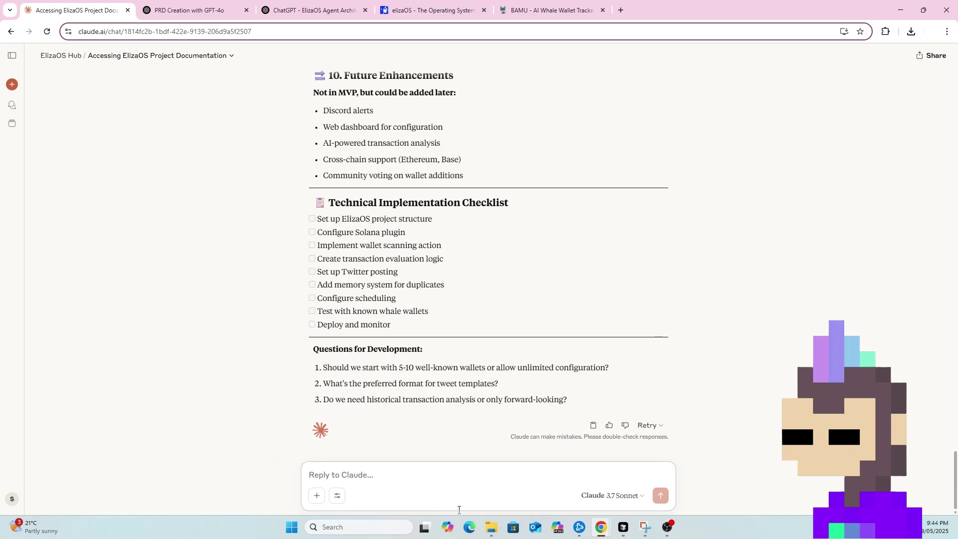
# Step: Ask Claude: 'Please provide the PRD in a downloadable document format'
pyautogui.write('Please p')
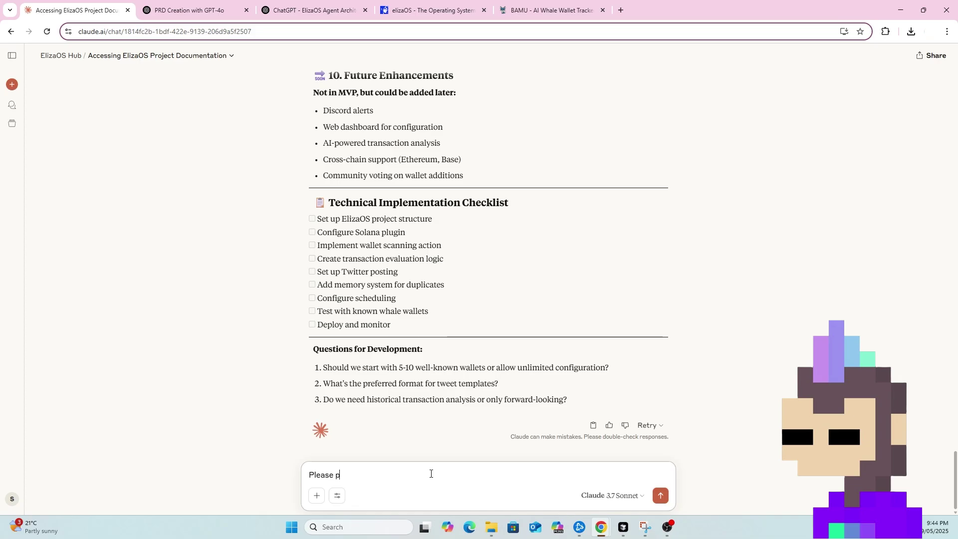
pyautogui.write('rovide the PR')
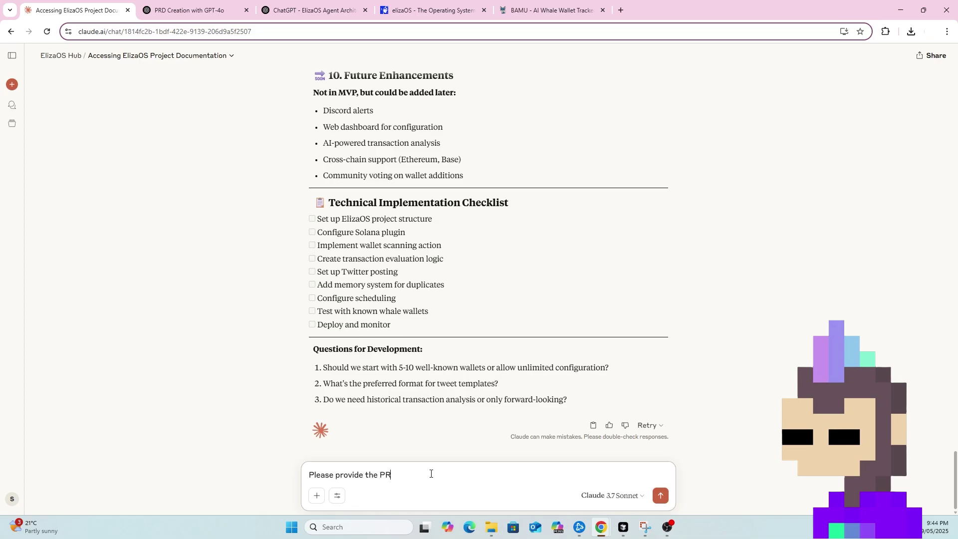
pyautogui.write('D in a downloadable document format')
pyautogui.press('Return')
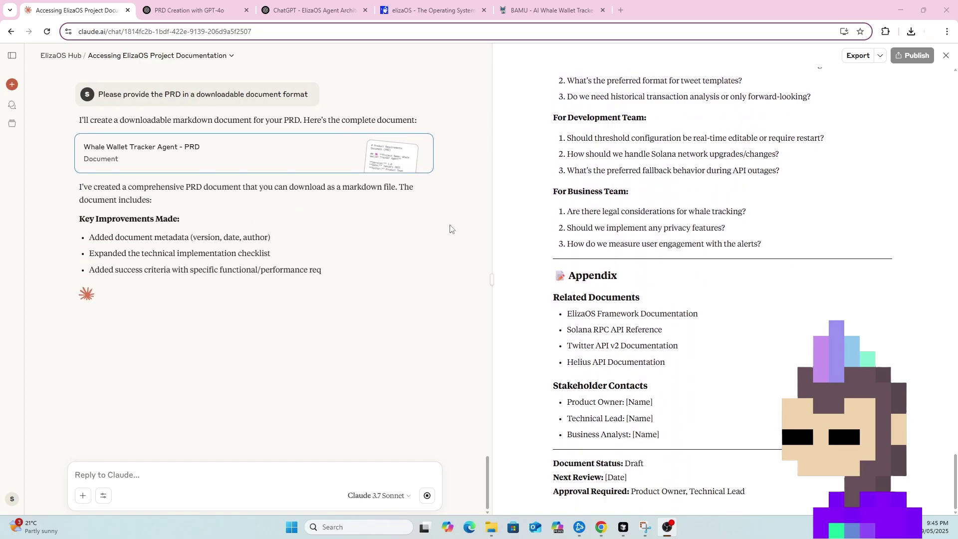
# Step: Download the PRD as whale_tracker_prd.md and save a PDF copy, then move to ChatGPT
pyautogui.click(880, 55)
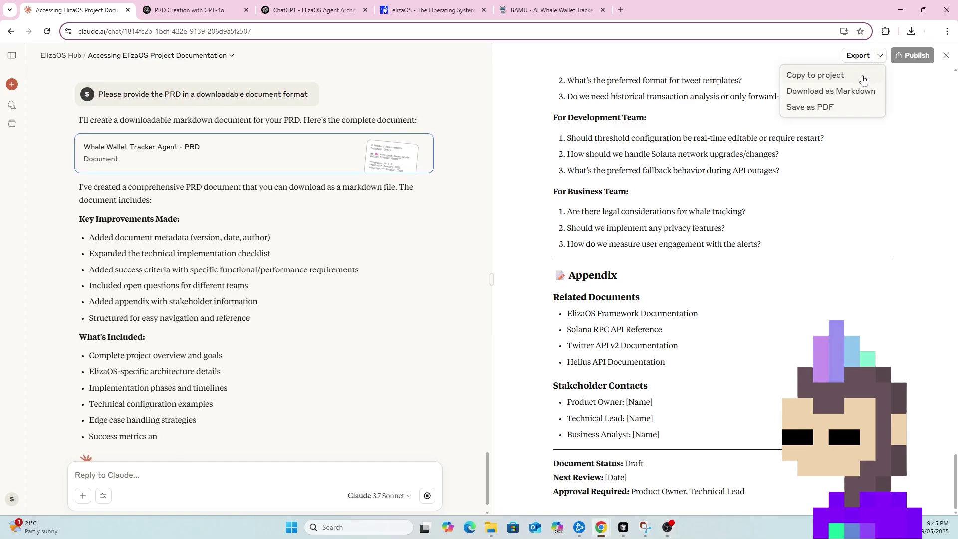
pyautogui.click(848, 93)
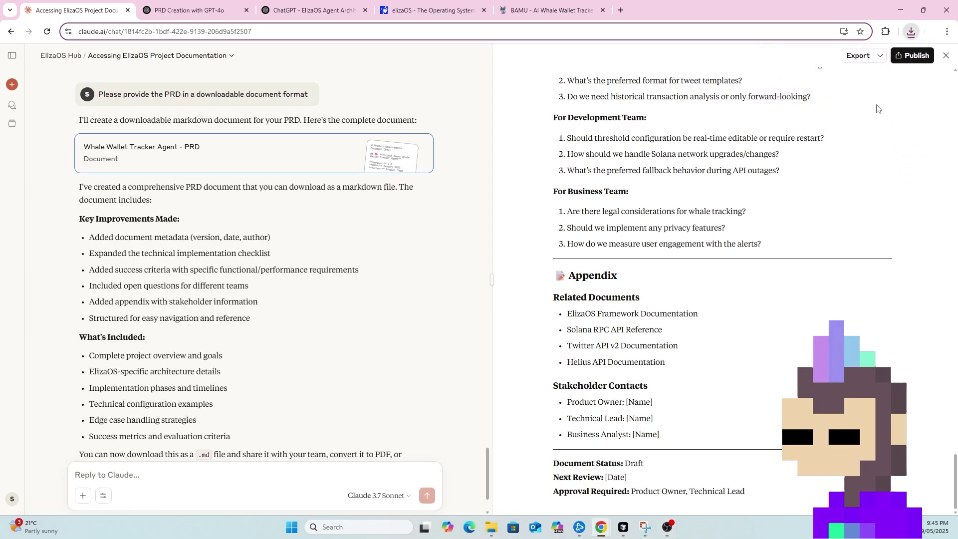
pyautogui.click(880, 56)
pyautogui.click(854, 108)
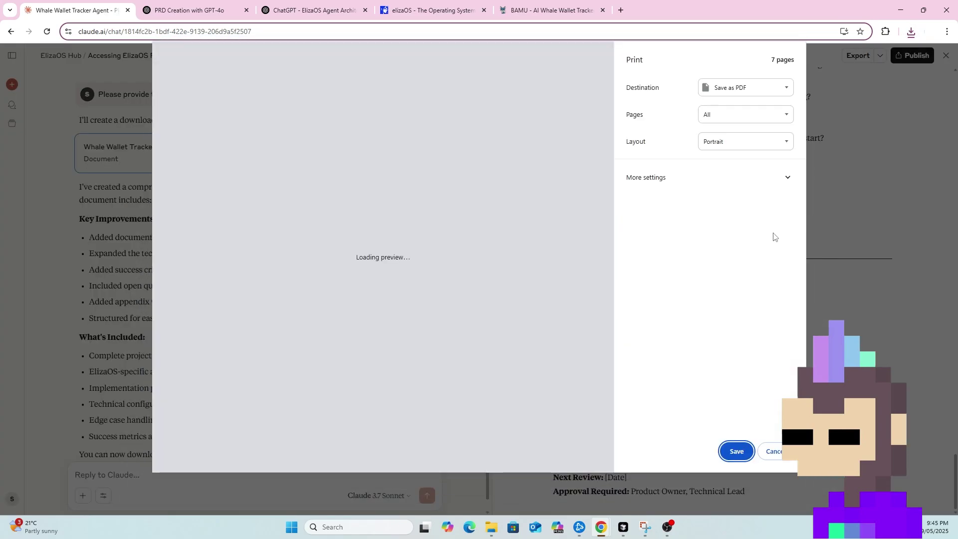
pyautogui.click(736, 451)
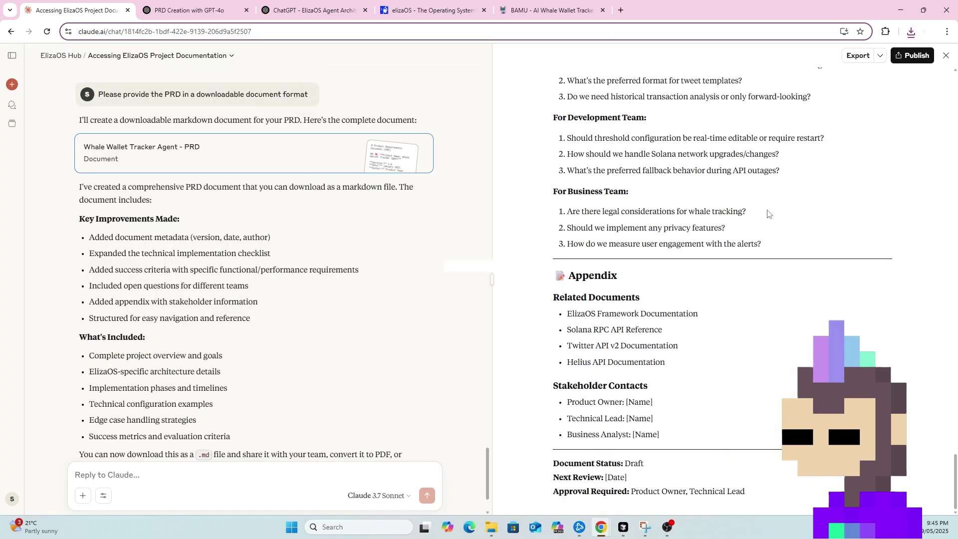
pyautogui.hotkey('ctrl', 'Tab')
pyautogui.hotkey('ctrl', 'Tab')
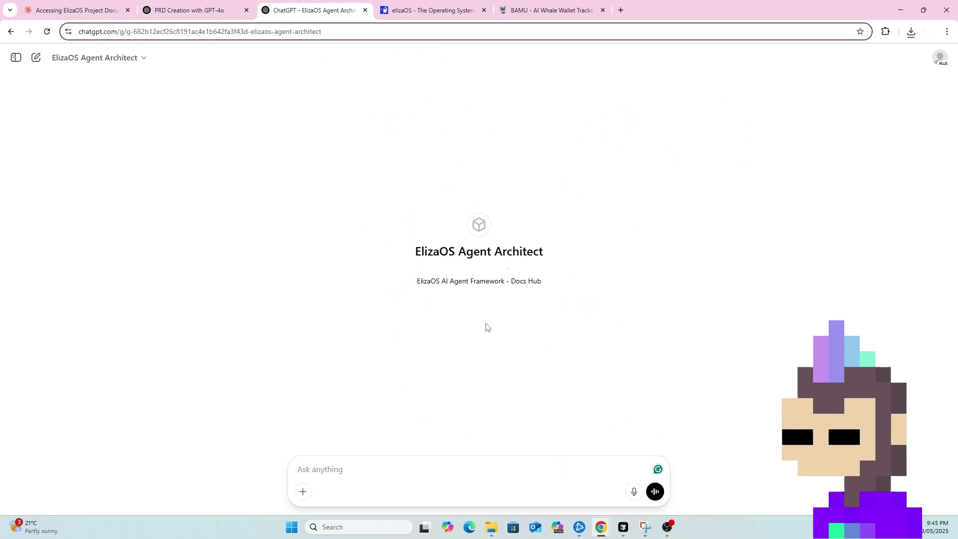
# Step: Start a new custom GPT from the ElizaOS Agent Architect page and name it 'ElizaOS Agent Architect'
pyautogui.click(226, 4)
pyautogui.click(303, 7)
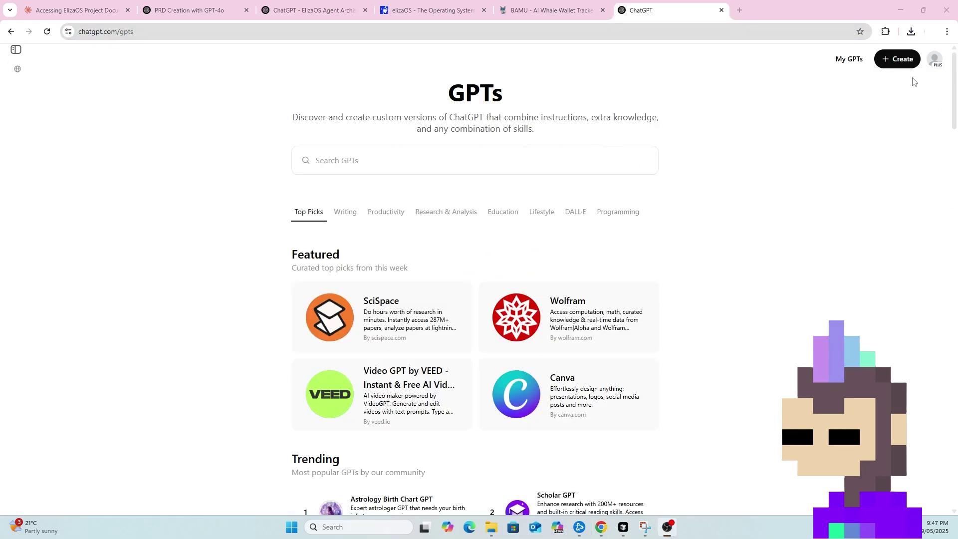
pyautogui.click(893, 58)
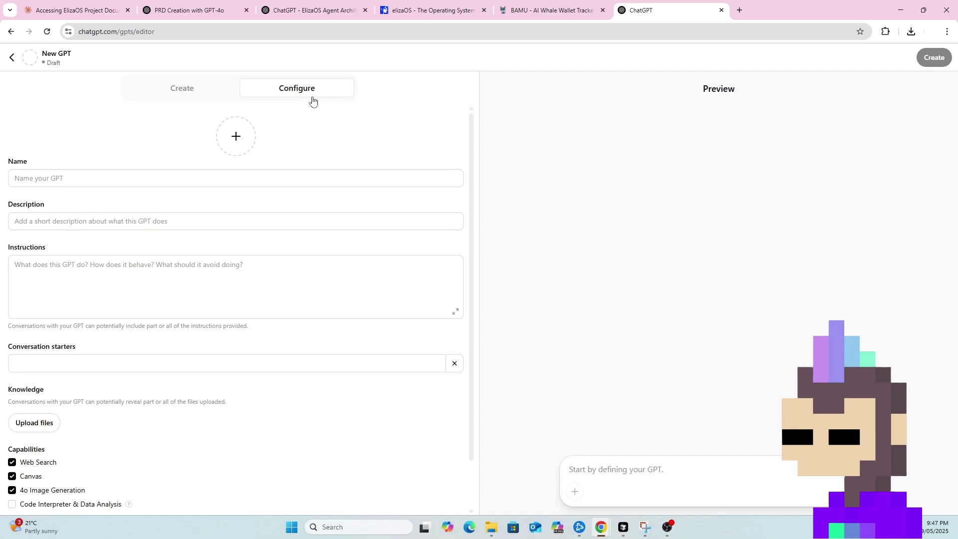
pyautogui.click(38, 178)
pyautogui.write('ElizaOS Agent Architect')
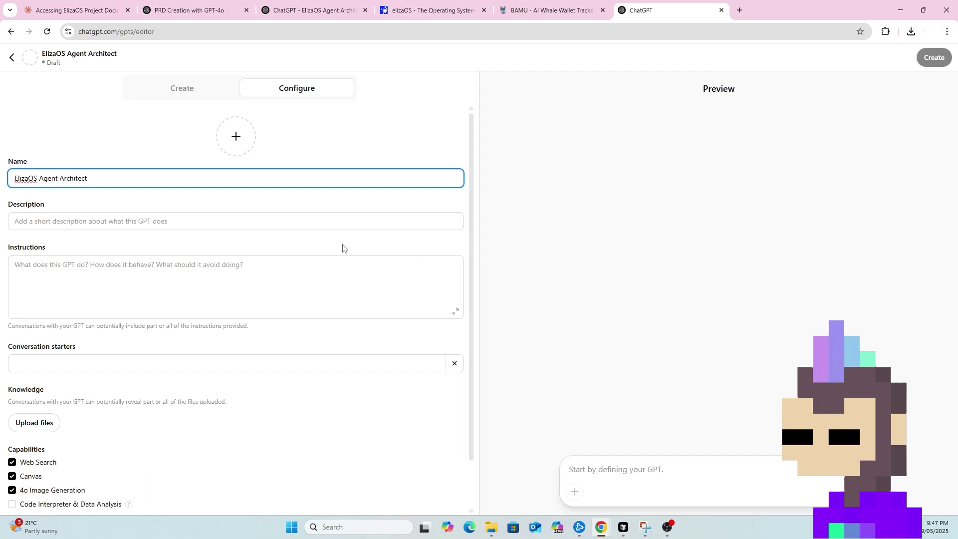
pyautogui.click(91, 270)
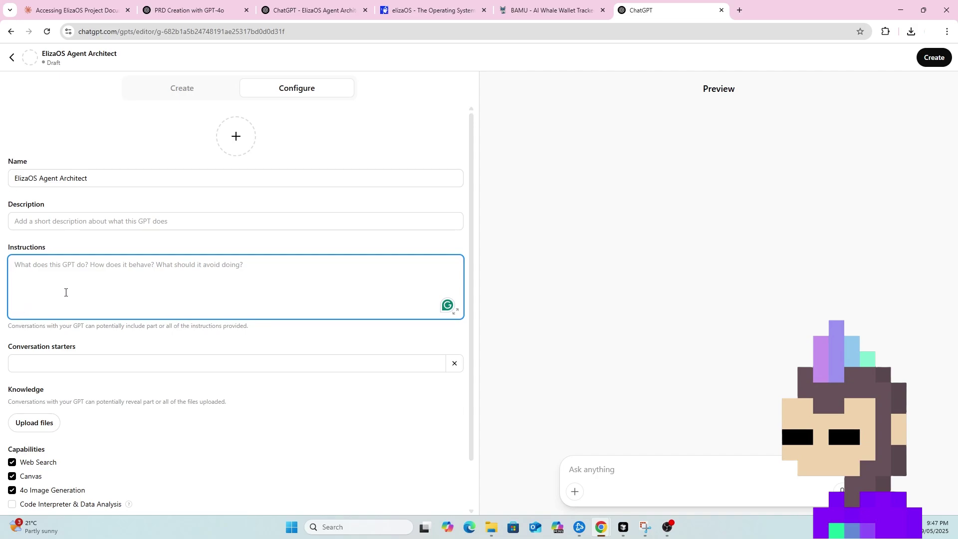
pyautogui.scroll(-1, 70, 292)
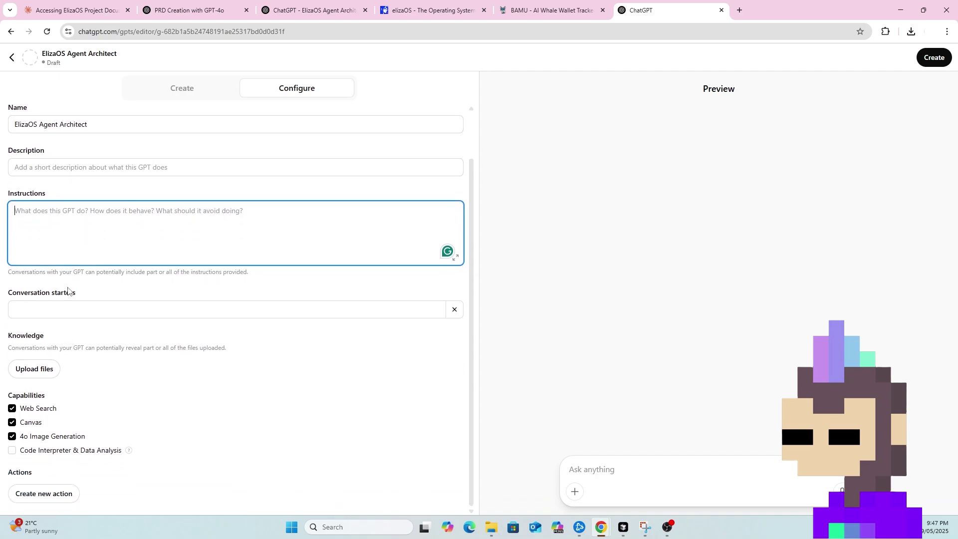
# Step: Browse the knowledge file picker to Linux > Ubuntu > home > snapper > Projects > eliza-docs
pyautogui.click(40, 375)
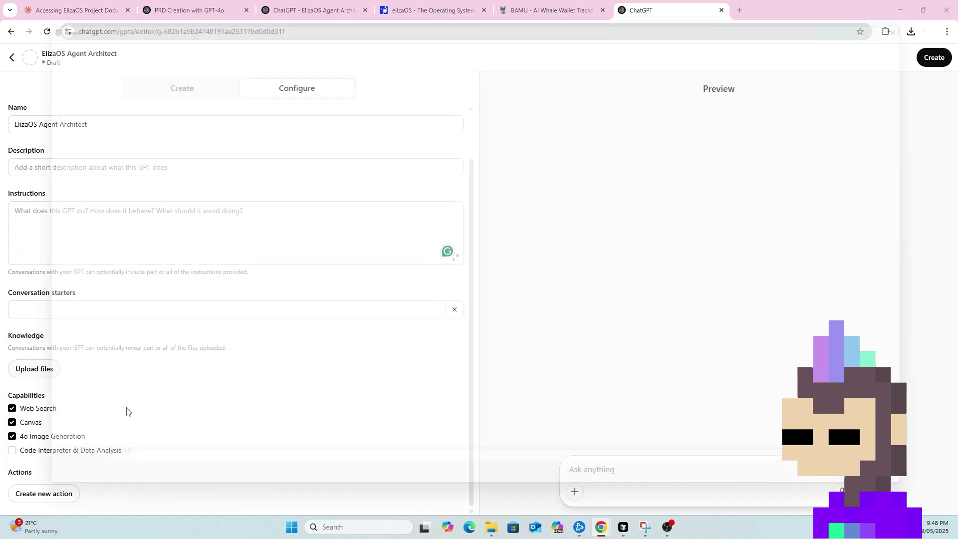
pyautogui.click(40, 436)
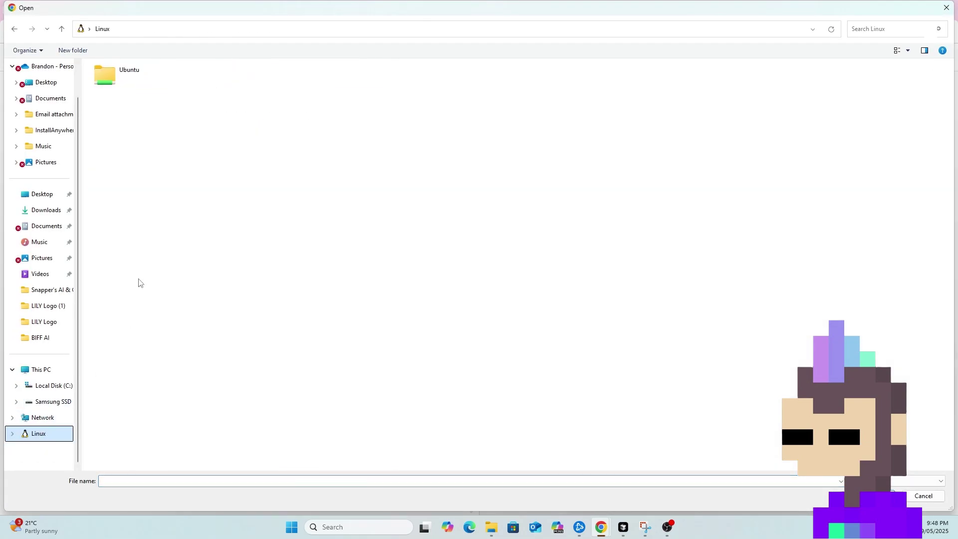
pyautogui.doubleClick(181, 63)
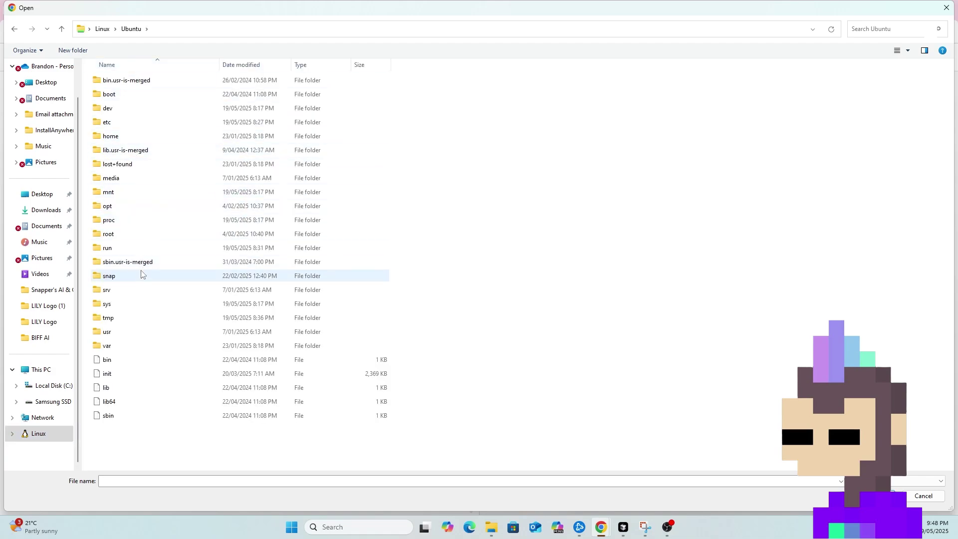
pyautogui.doubleClick(135, 137)
pyautogui.click(162, 84)
pyautogui.doubleClick(163, 84)
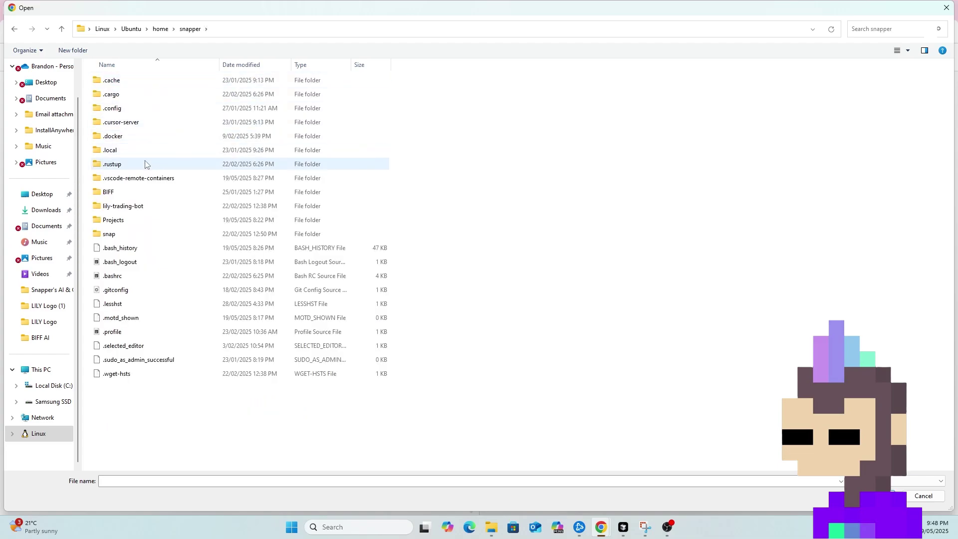
pyautogui.doubleClick(147, 224)
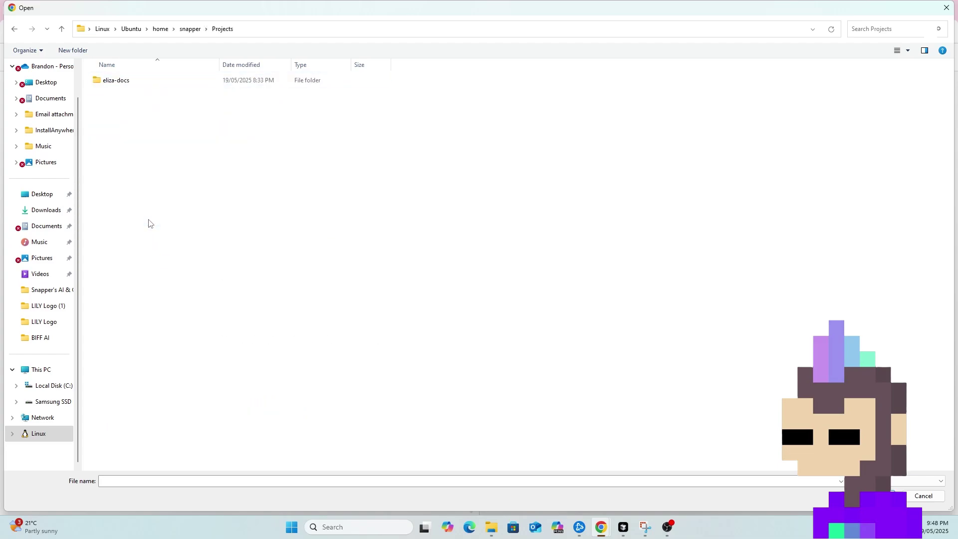
pyautogui.doubleClick(135, 83)
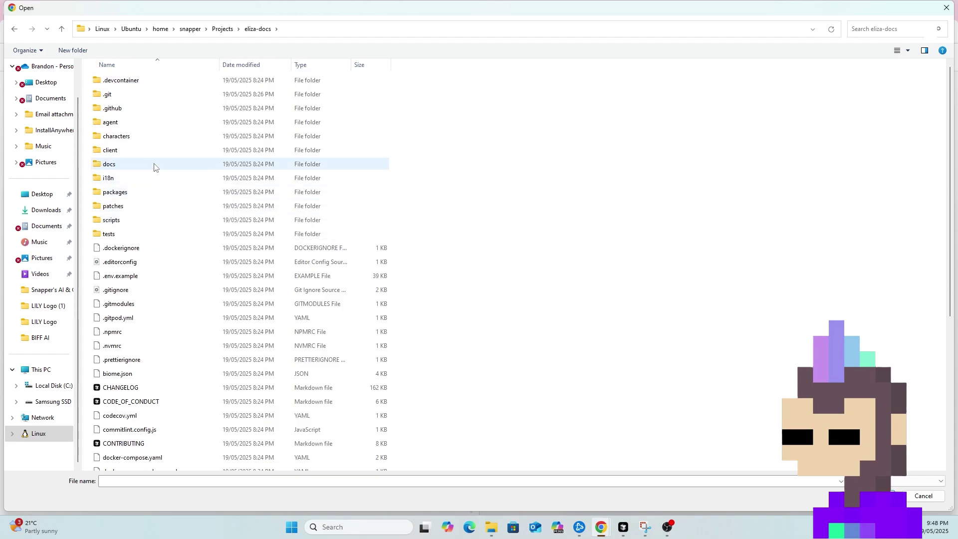
# Step: Upload eliza-docs.zip as a knowledge file and switch to the ElizaOS Agent Architect chat
pyautogui.scroll(-5, 177, 344)
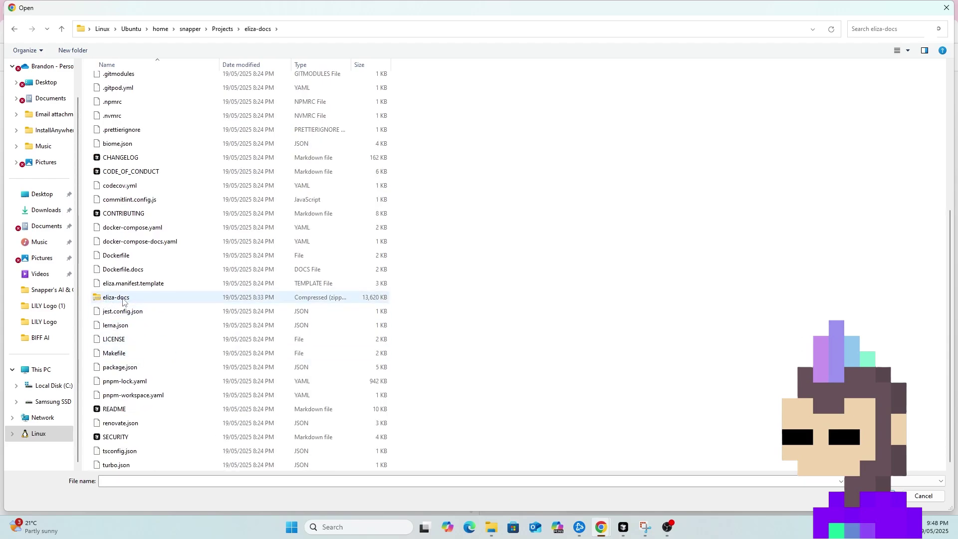
pyautogui.doubleClick(151, 302)
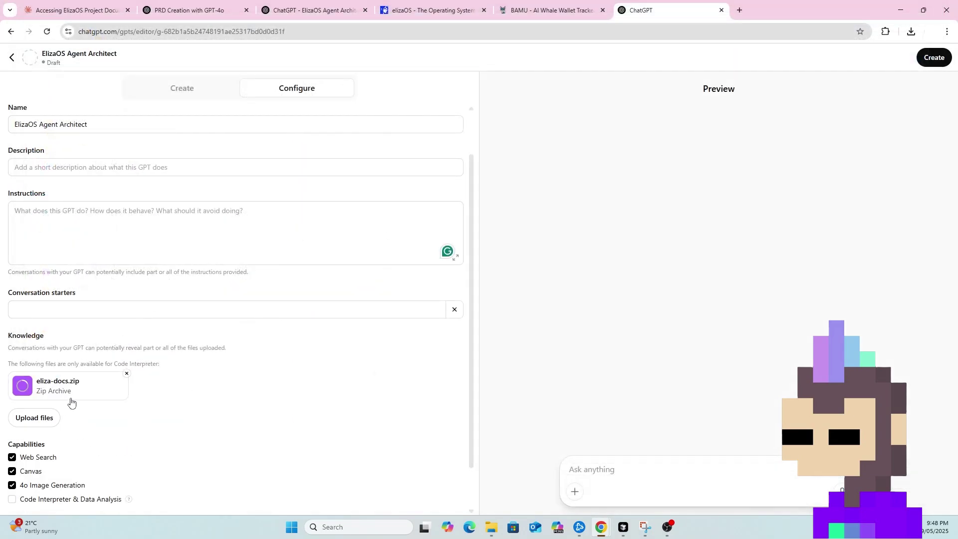
pyautogui.scroll(-1, 69, 398)
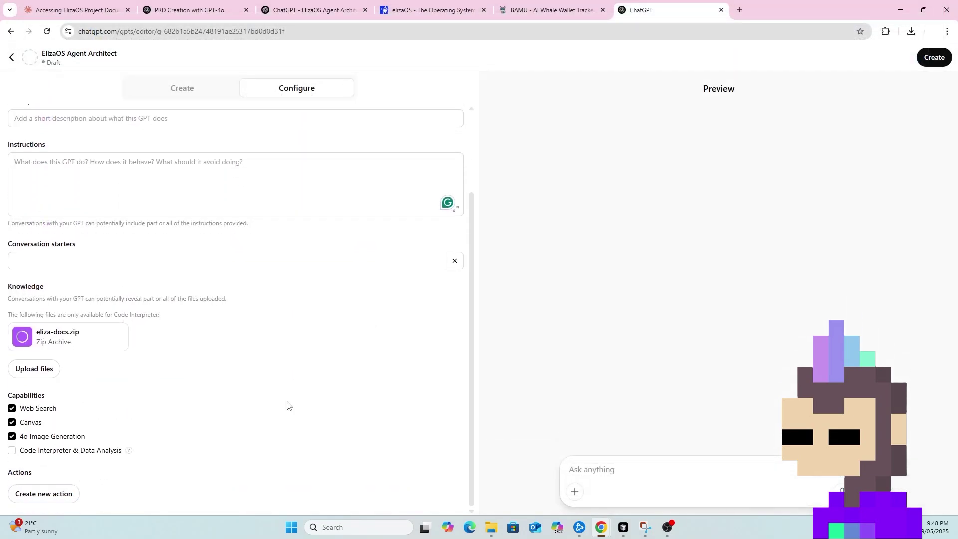
pyautogui.scroll(2, 316, 394)
pyautogui.hotkey('ctrl', '3')
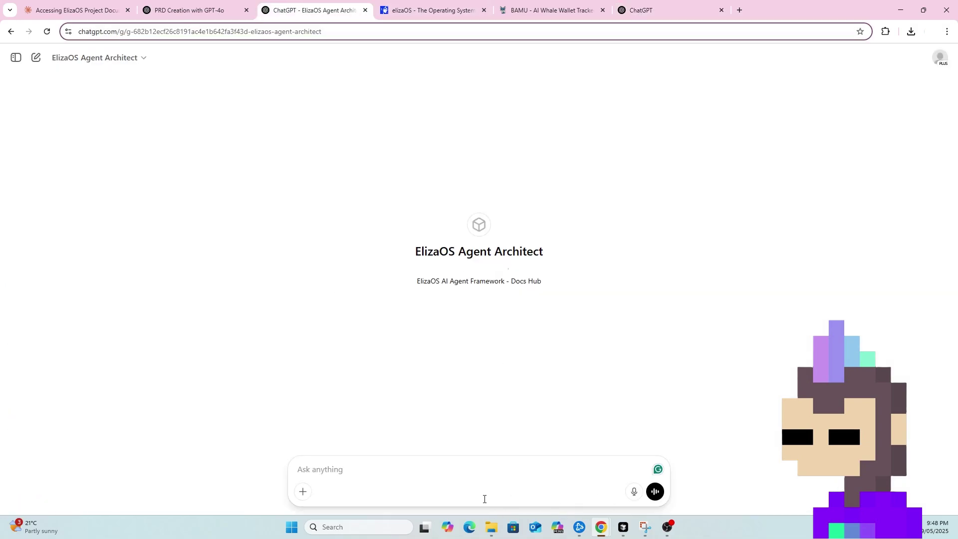
# Step: Attach Whale Wallet Tracker Agent - PRD.pdf to a new message; move the GPT-4o chat to its own window
pyautogui.click(303, 492)
pyautogui.click(352, 469)
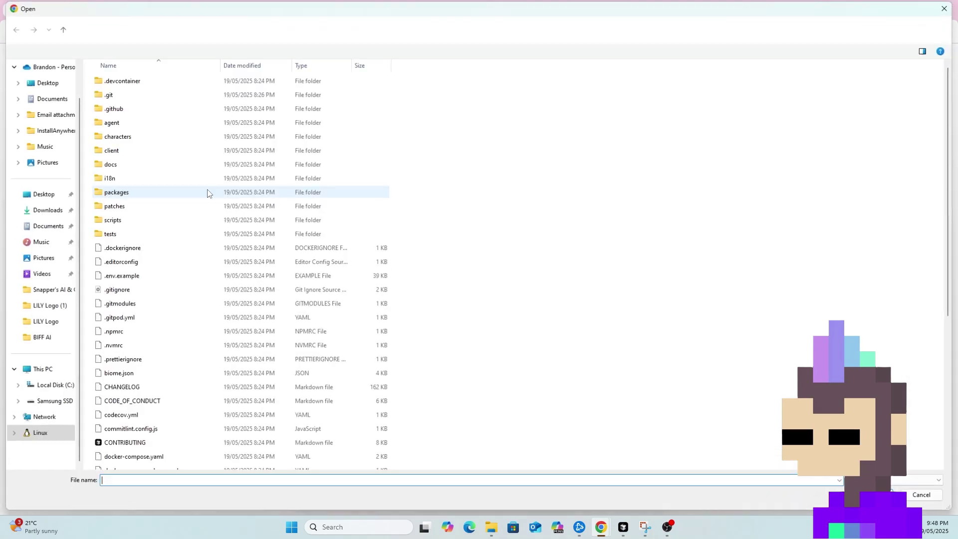
pyautogui.press('Escape')
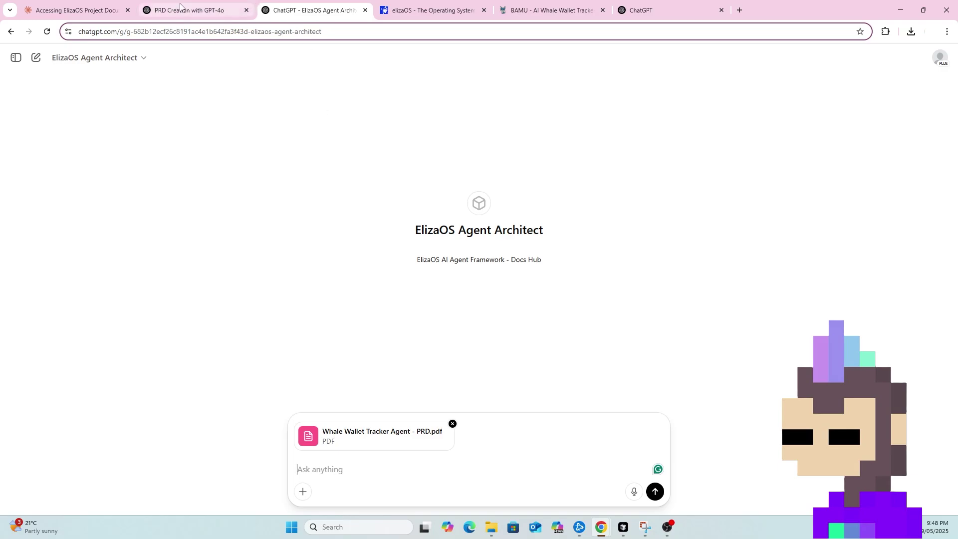
pyautogui.moveTo(190, 10); pyautogui.dragTo(5, 206)
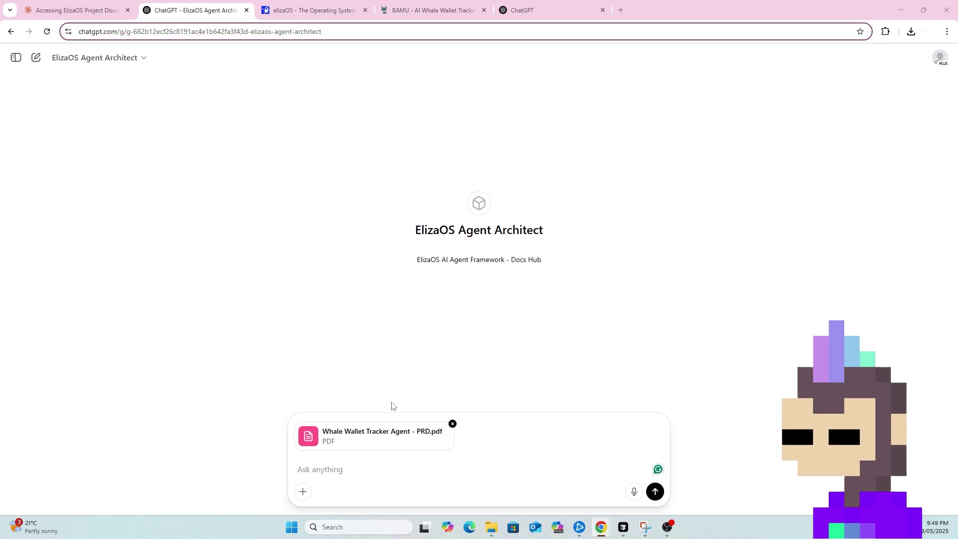
# Step: Paste the request to review the attached PRD against the ElizaOS docs into the GPT's message box
pyautogui.click(386, 463)
pyautogui.write('Please review this ElizaOS PRD for technical accuracy and completeness. Suggest improvements to the agent design, memory handling, tools, or configuration if needed. You have access to the ElizaOS docs')
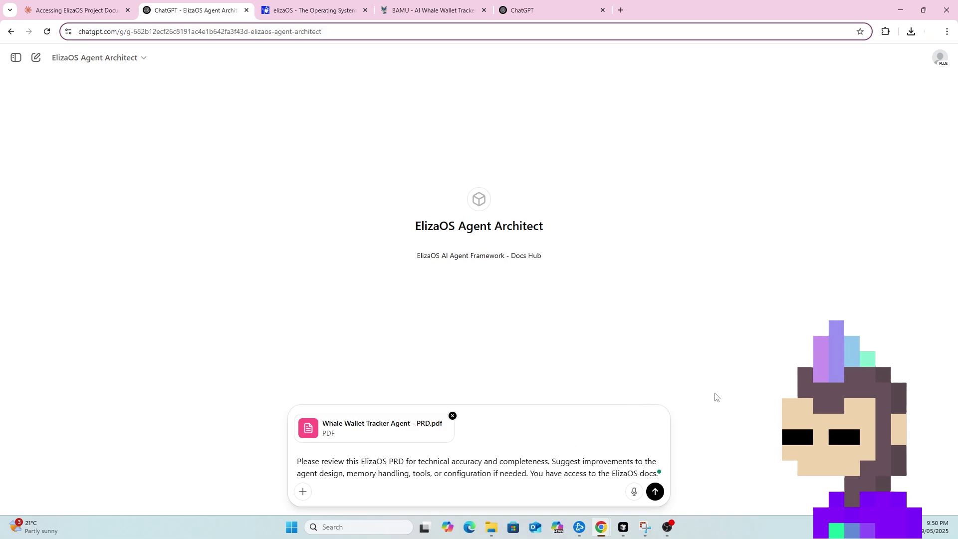
# Step: Send the PRD review request and follow the GPT's streaming reply with the sidebar hidden
pyautogui.click(655, 491)
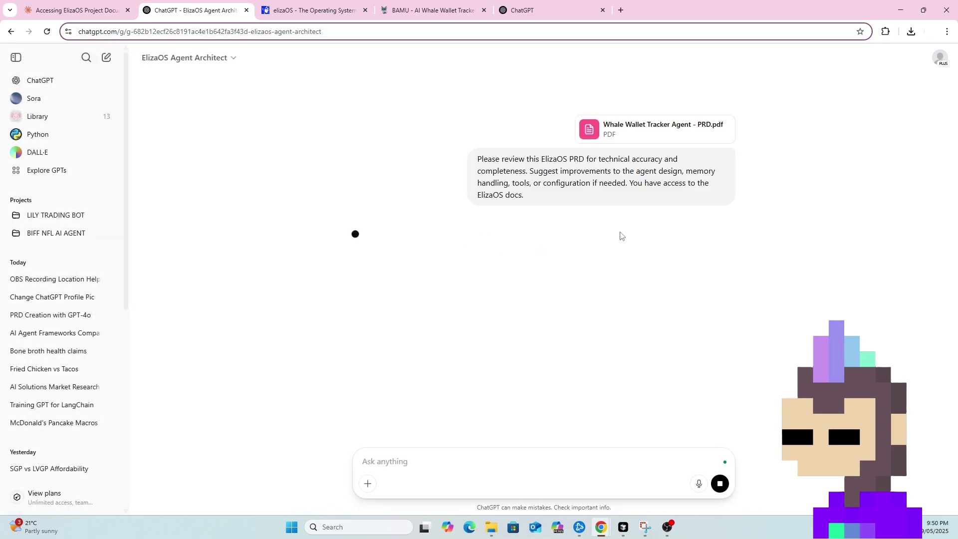
pyautogui.click(16, 57)
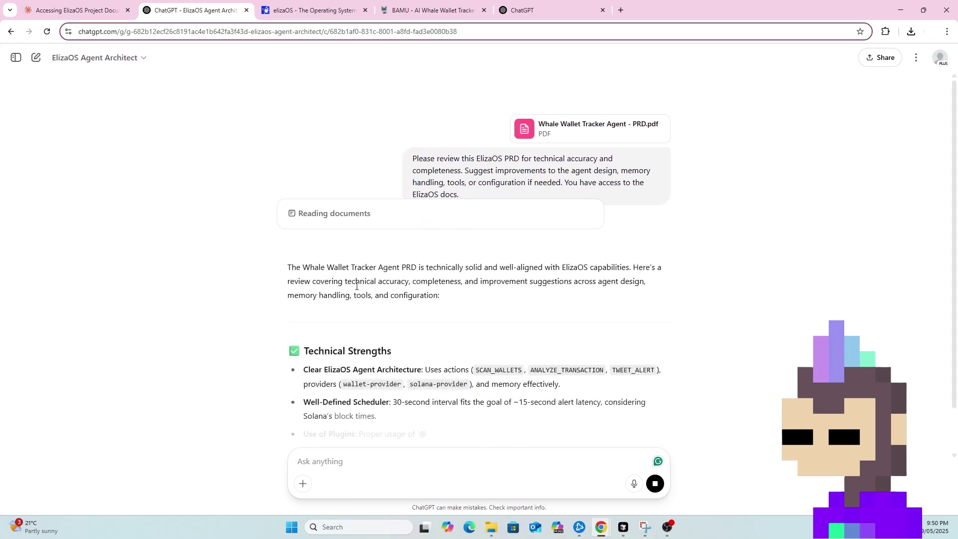
pyautogui.scroll(-1, 355, 290)
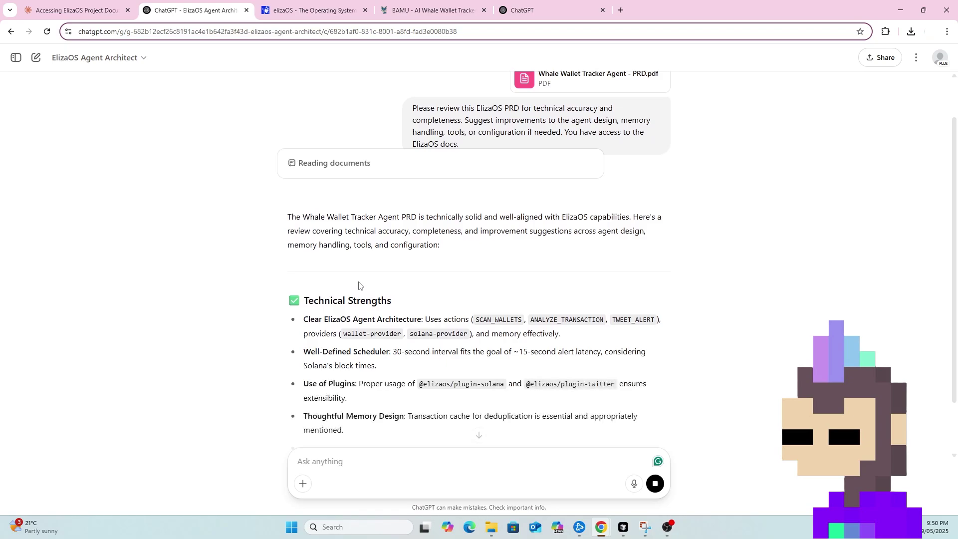
pyautogui.scroll(-2, 387, 178)
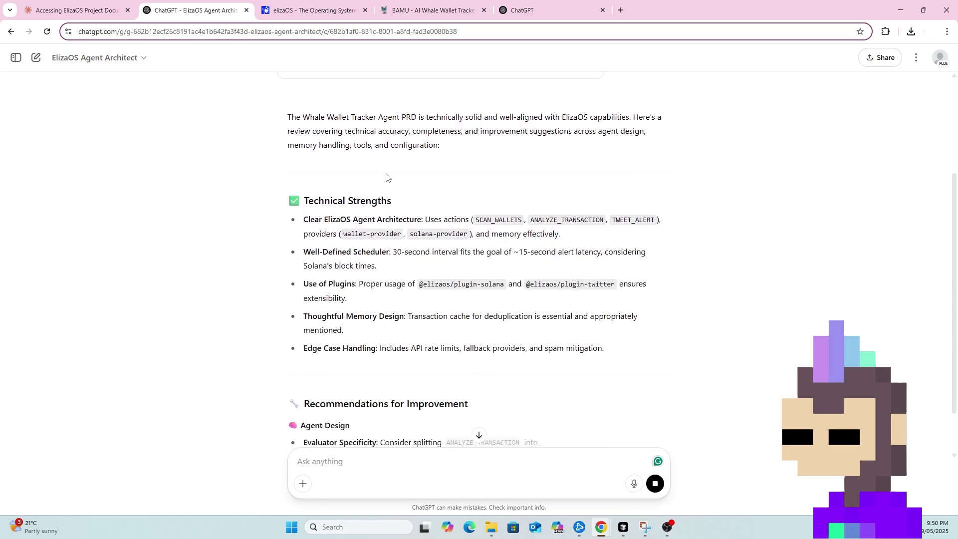
pyautogui.scroll(-1, 396, 246)
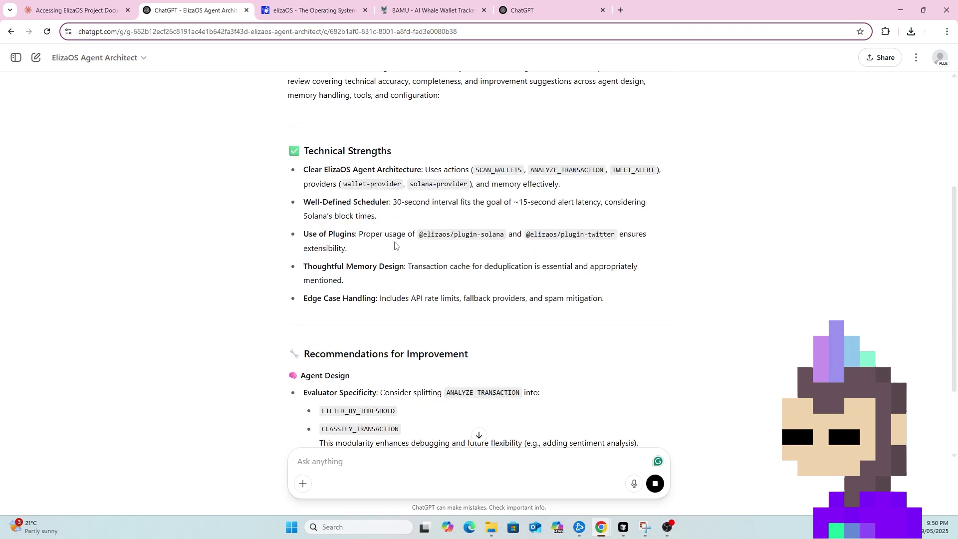
pyautogui.scroll(-3, 345, 239)
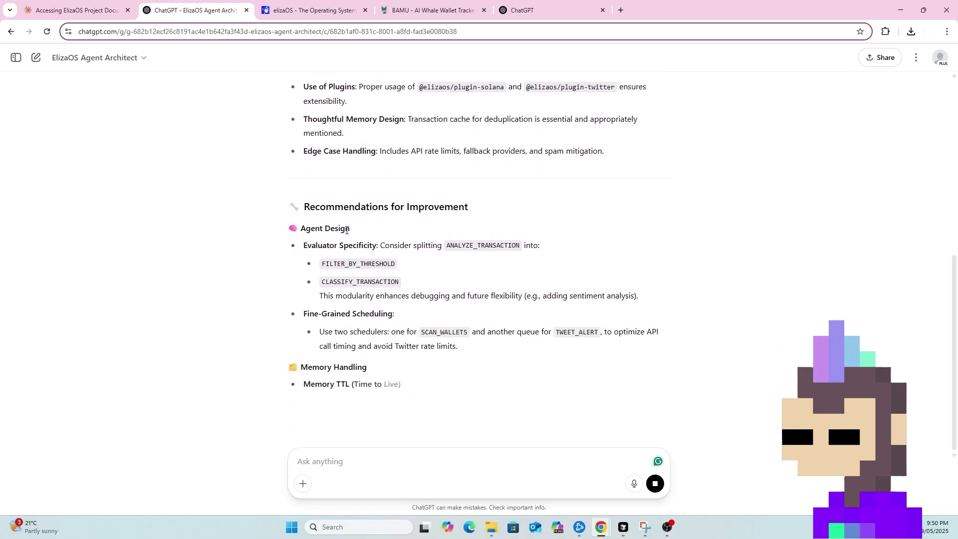
pyautogui.scroll(-1, 349, 220)
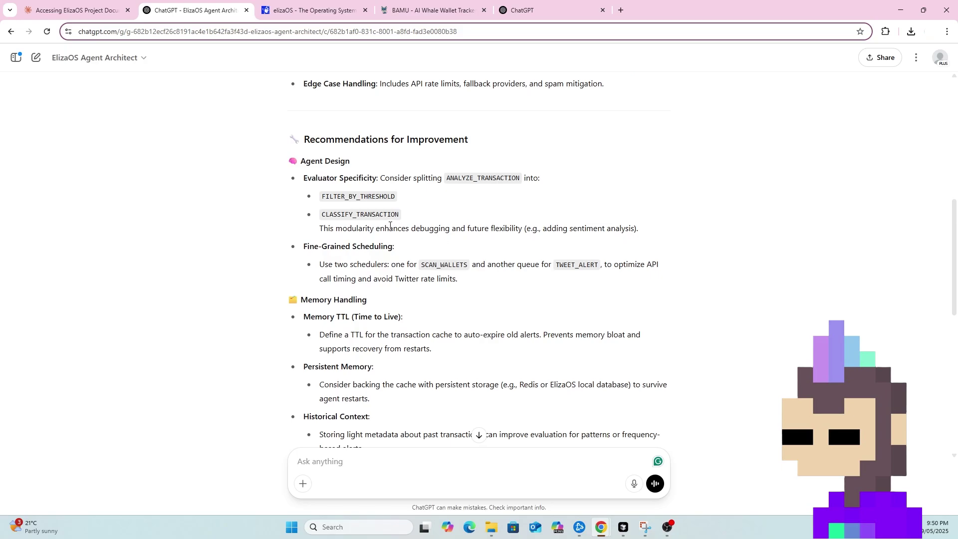
pyautogui.scroll(-2, 386, 228)
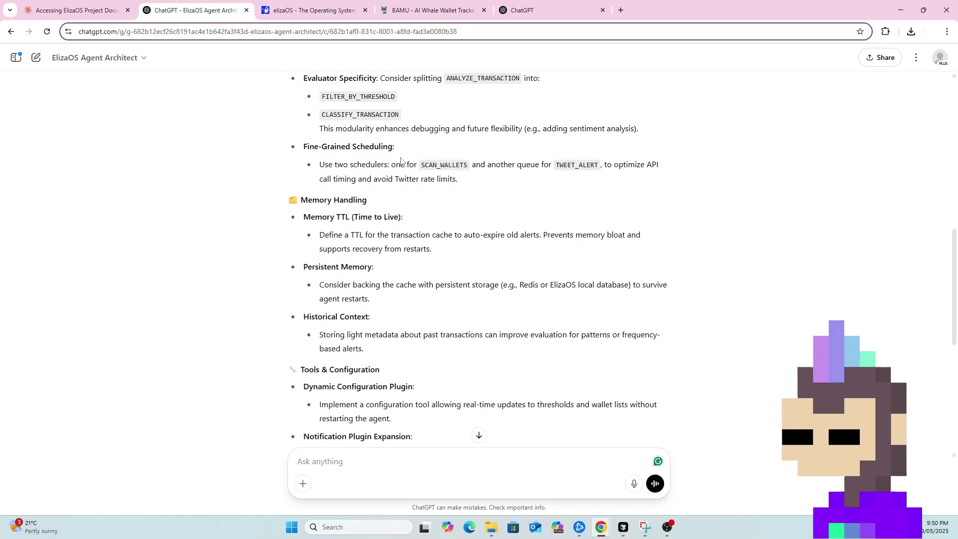
pyautogui.scroll(-4, 370, 172)
pyautogui.scroll(4, 350, 184)
pyautogui.scroll(-2, 351, 178)
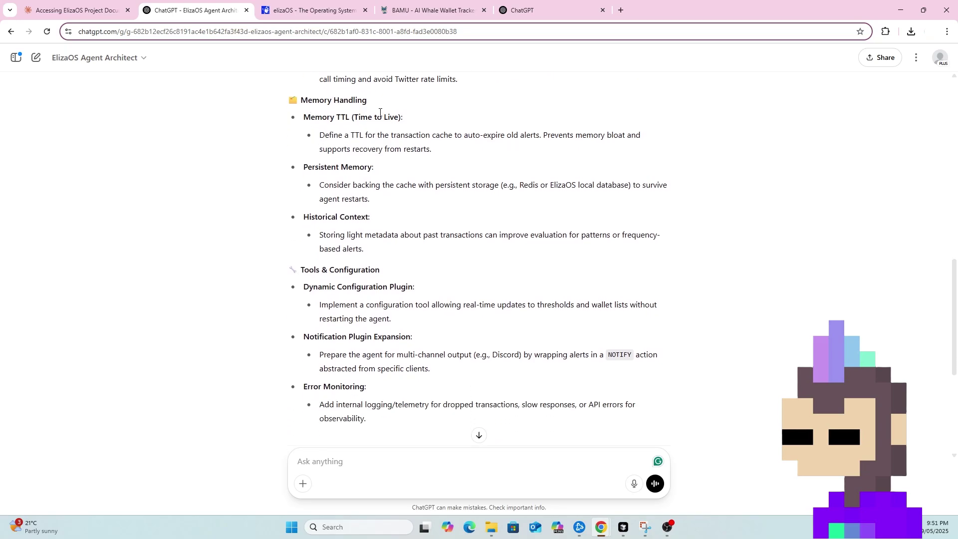
# Step: Read the Memory Handling, Tools & Configuration and Future-Proofing sections, including the wallet-monitoring and classifier suggestions
pyautogui.moveTo(310, 102); pyautogui.dragTo(361, 101)
pyautogui.scroll(-2, 322, 200)
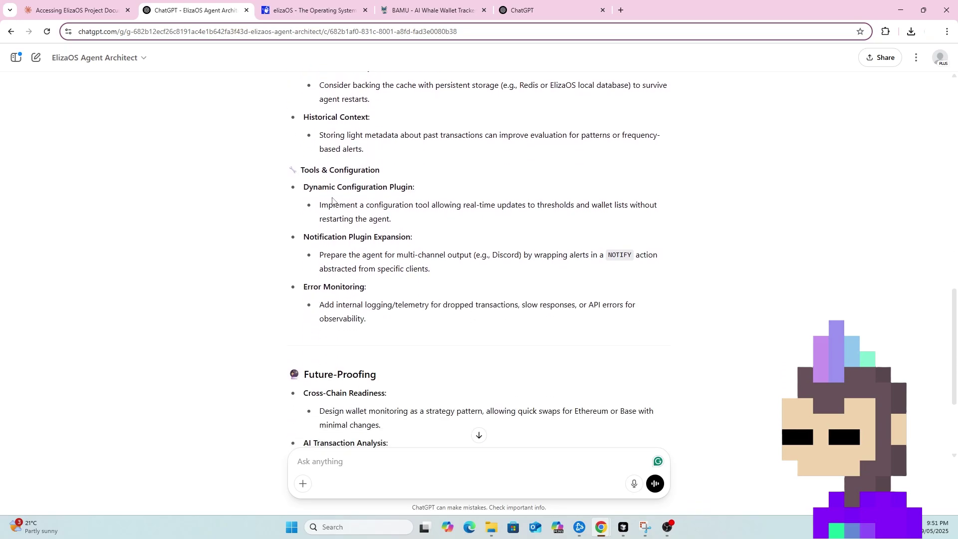
pyautogui.moveTo(309, 171); pyautogui.dragTo(365, 179)
pyautogui.click(382, 184)
pyautogui.scroll(-3, 434, 282)
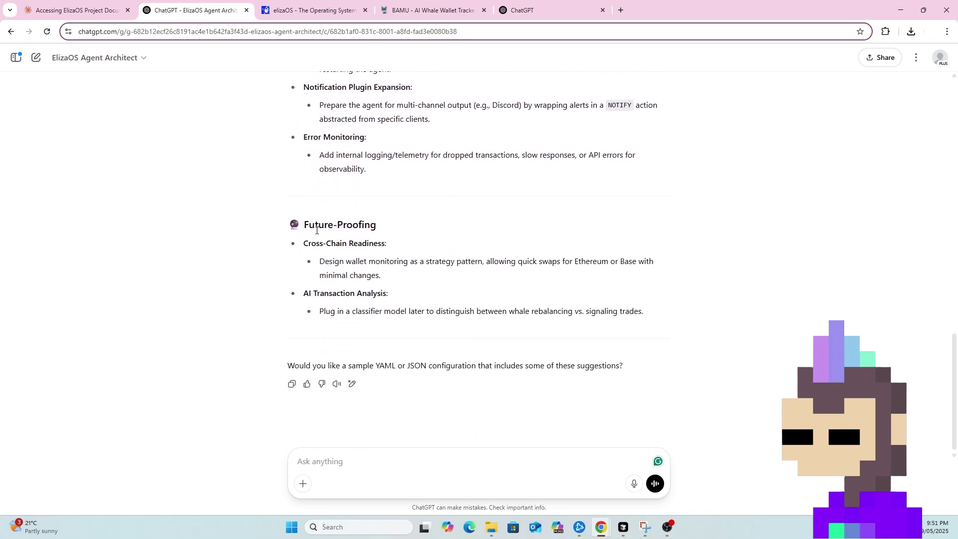
pyautogui.moveTo(306, 225); pyautogui.dragTo(412, 223)
pyautogui.click(430, 260)
pyautogui.moveTo(329, 261); pyautogui.dragTo(391, 257)
pyautogui.click(434, 279)
pyautogui.moveTo(387, 302); pyautogui.dragTo(494, 312)
pyautogui.click(614, 328)
pyautogui.scroll(3, 575, 392)
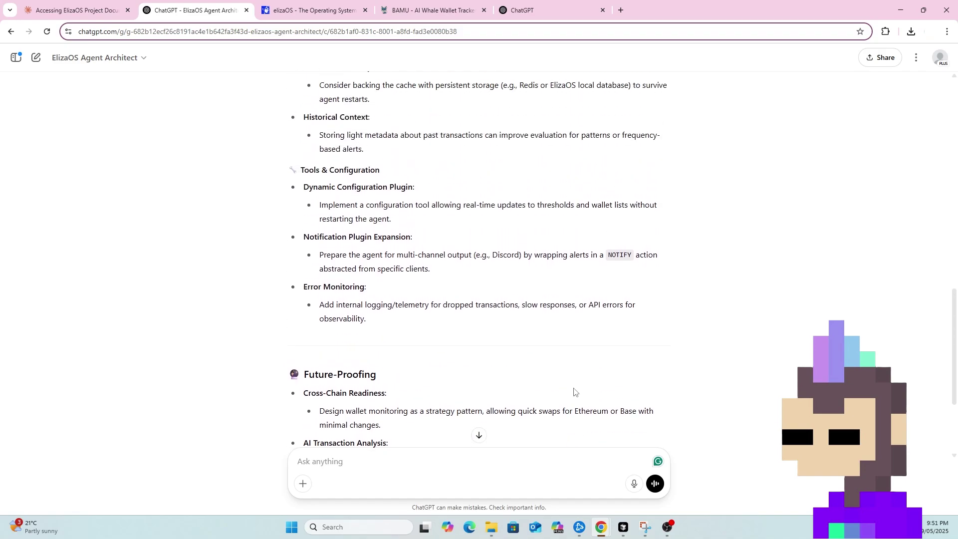
pyautogui.scroll(2, 549, 389)
pyautogui.scroll(-3, 516, 384)
pyautogui.scroll(-2, 516, 383)
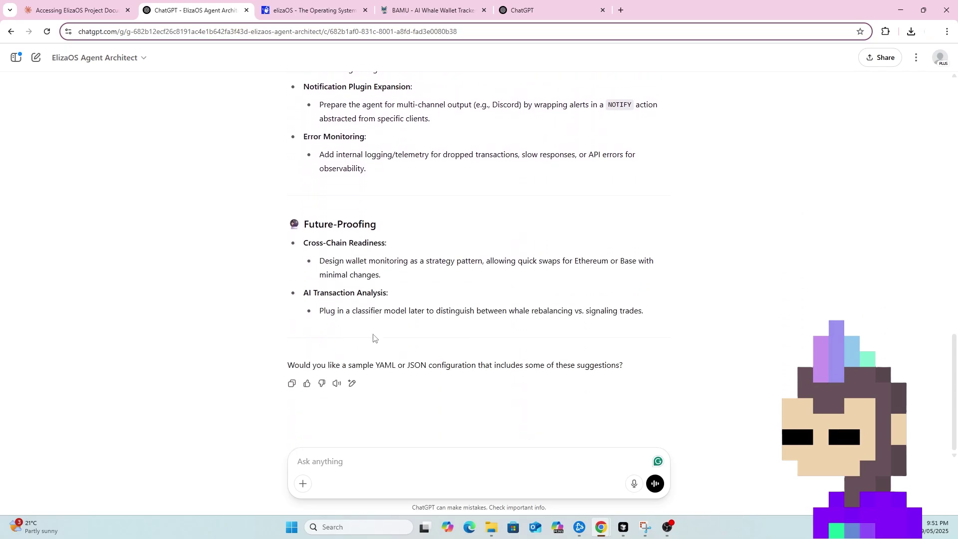
pyautogui.scroll(5, 497, 376)
pyautogui.scroll(-3, 496, 375)
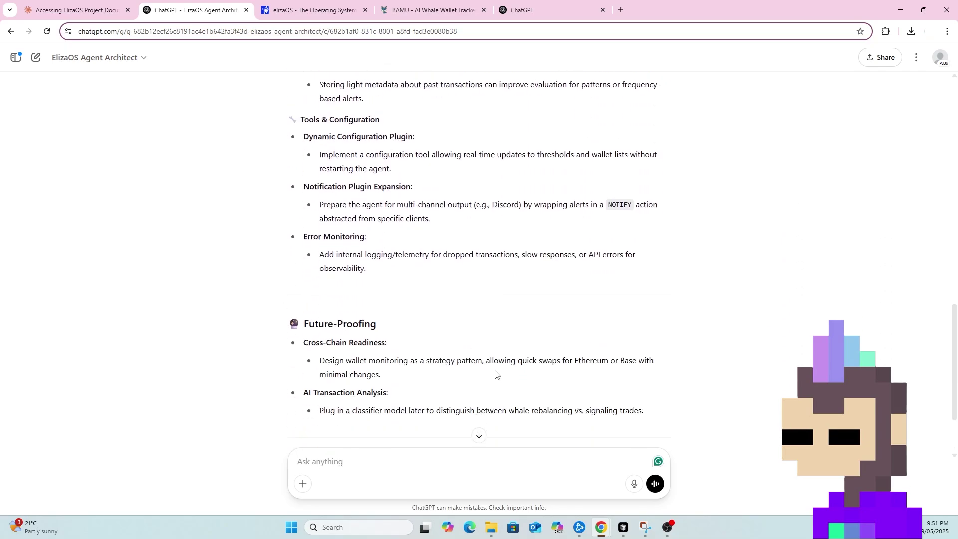
pyautogui.scroll(8, 504, 292)
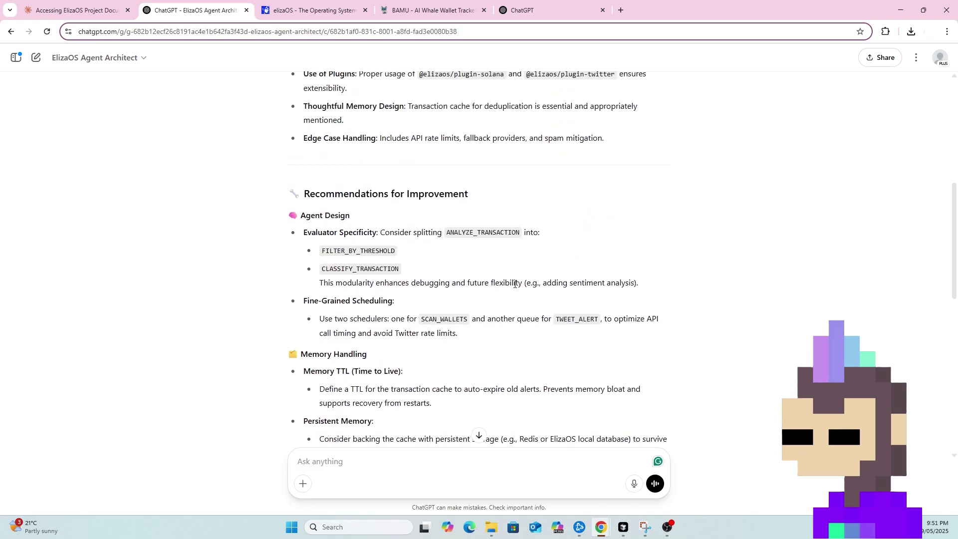
# Step: Ask for an updated PRD with the improvements, dropping cross-chain readiness to focus on Solana
pyautogui.scroll(-5, 515, 285)
pyautogui.scroll(-5, 516, 287)
pyautogui.write('Pro')
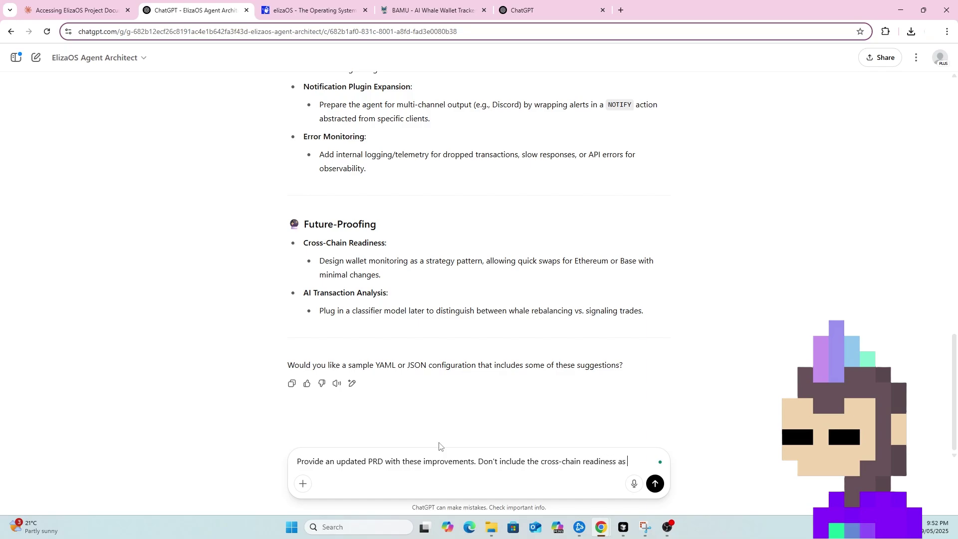
pyautogui.write('ing')
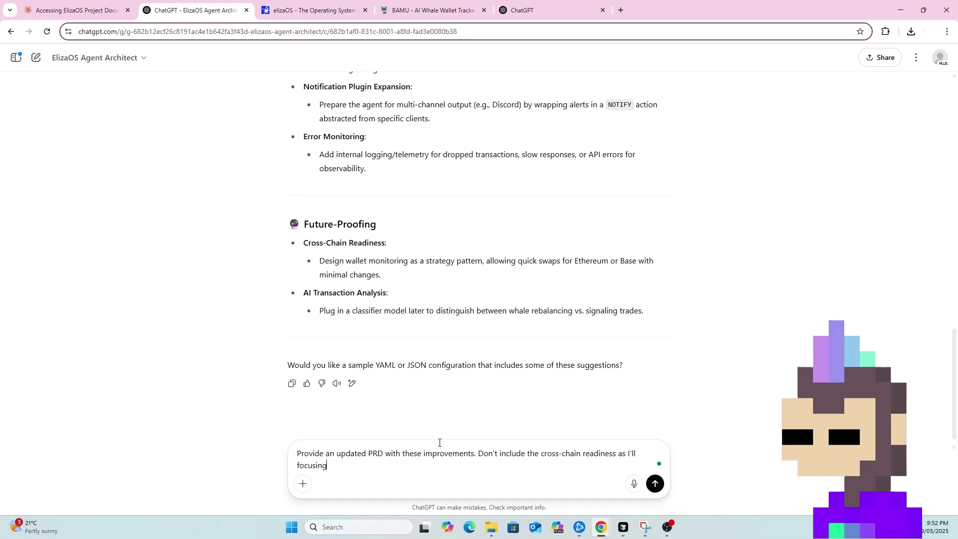
pyautogui.write(' on Solana.')
pyautogui.press('Return')
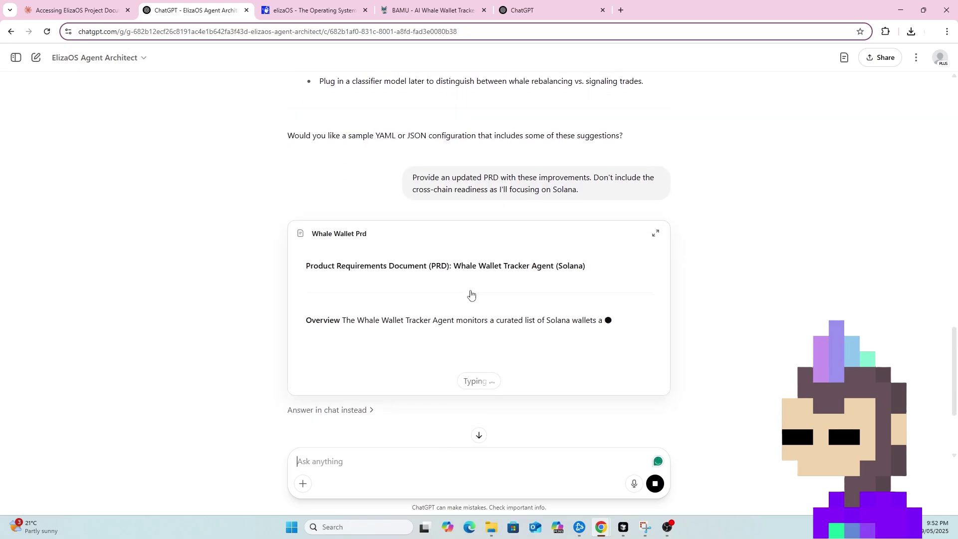
pyautogui.click(471, 294)
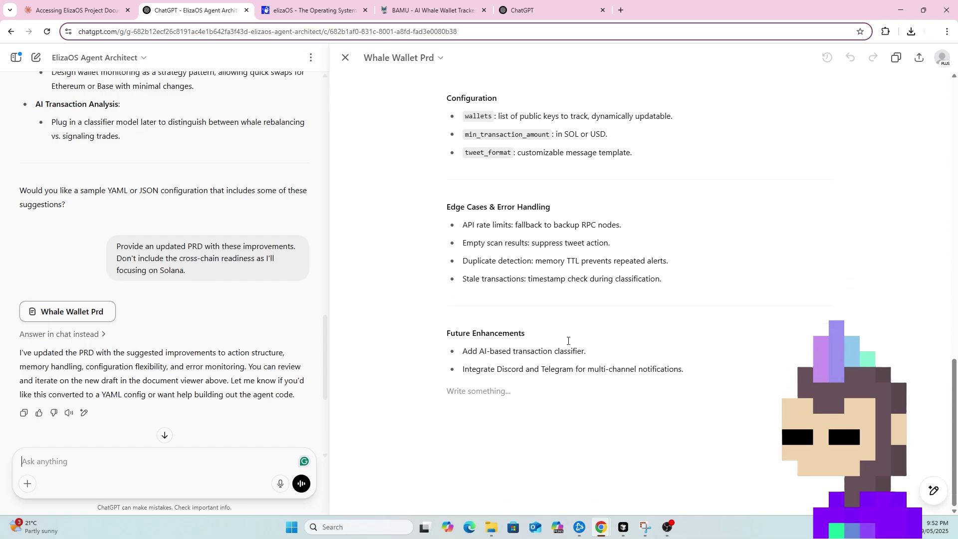
pyautogui.click(165, 434)
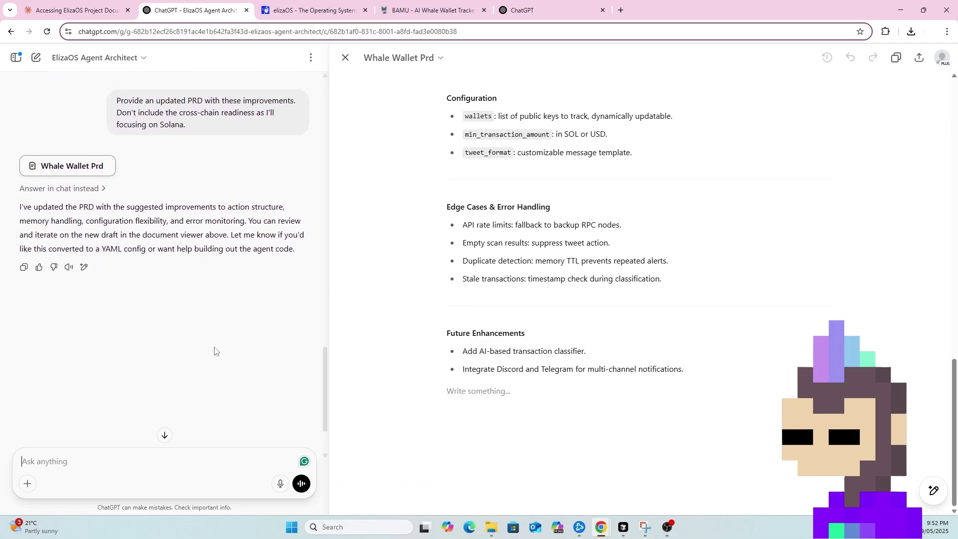
pyautogui.scroll(3, 209, 336)
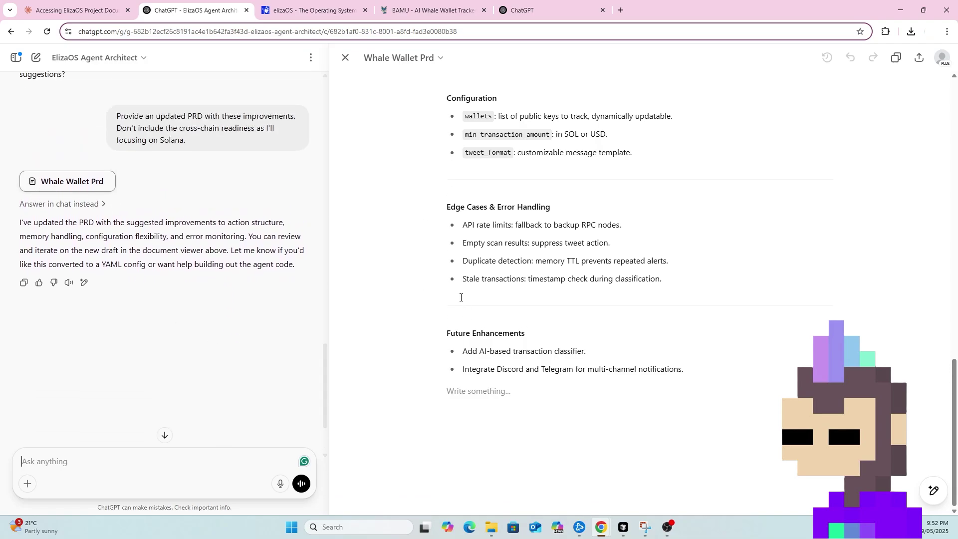
pyautogui.scroll(15, 582, 360)
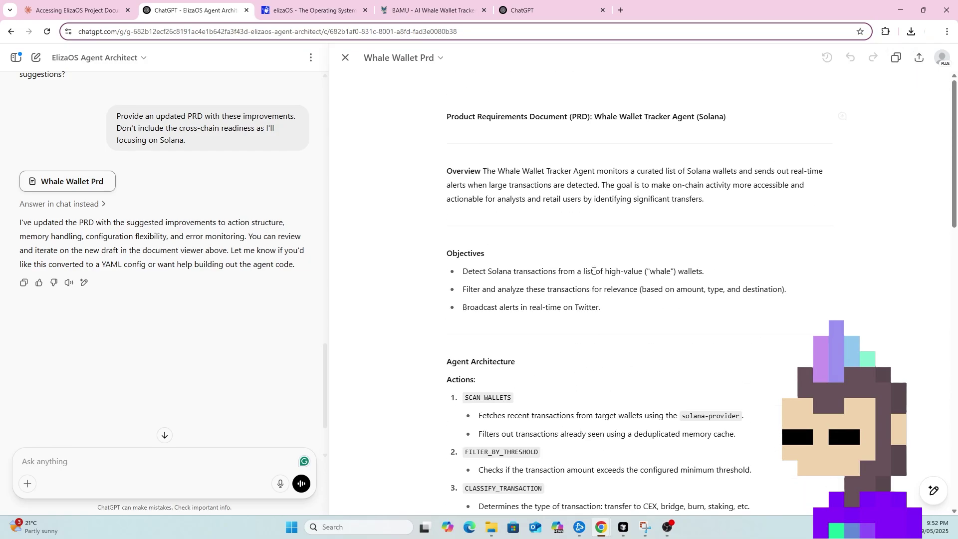
pyautogui.scroll(-4, 560, 273)
pyautogui.moveTo(641, 324); pyautogui.dragTo(556, 316)
pyautogui.click(557, 316)
pyautogui.scroll(-12, 527, 280)
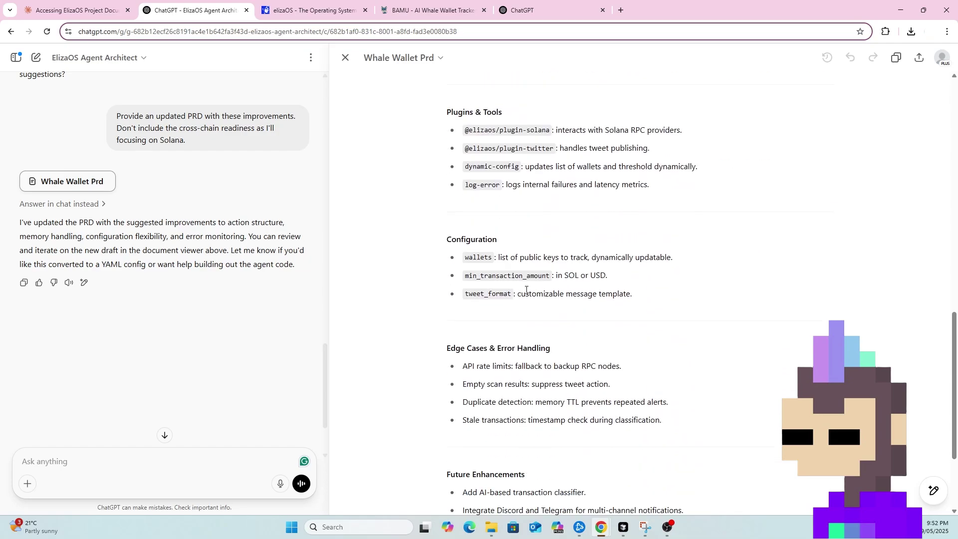
pyautogui.scroll(-2, 149, 324)
pyautogui.scroll(2, 150, 324)
pyautogui.moveTo(239, 247); pyautogui.dragTo(212, 265)
pyautogui.click(249, 238)
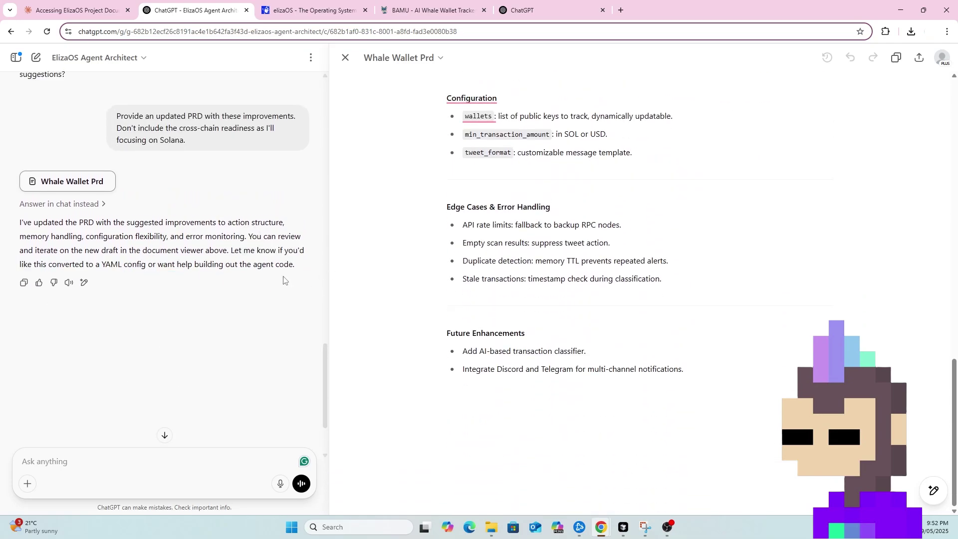
# Step: Point out that the full updated PRD wasn't provided and ask for the complete rewrite
pyautogui.write("It looks like you haven't")
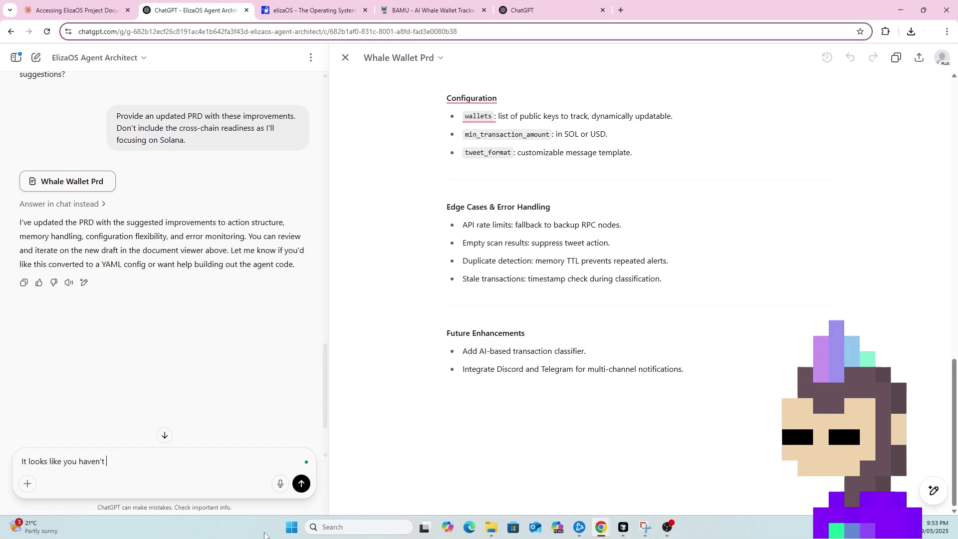
pyautogui.write(' provided the full updated PRD')
pyautogui.press('Return')
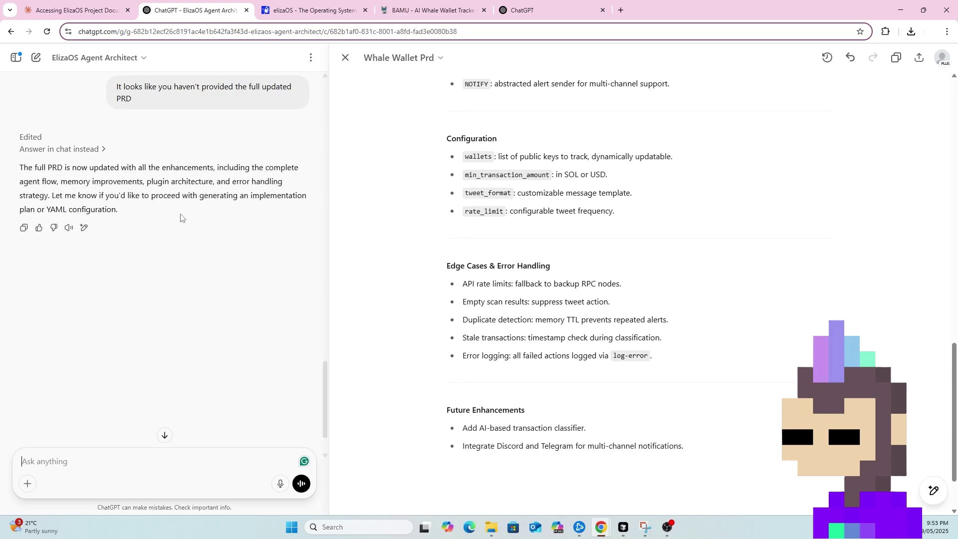
pyautogui.scroll(20, 714, 340)
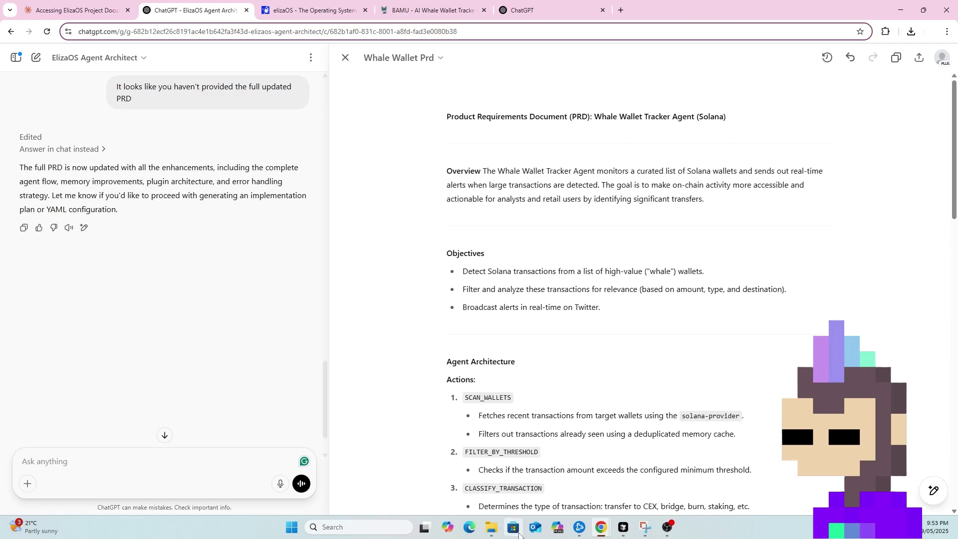
# Step: Check the PRD PDF copy, then return to the ElizaOS Agent Architect chat
pyautogui.click(492, 528)
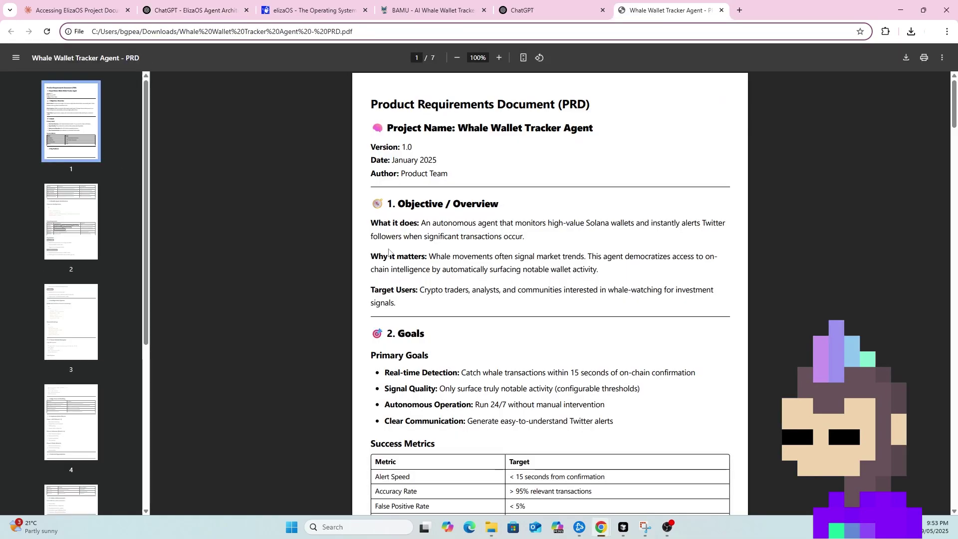
pyautogui.scroll(-20, 548, 295)
pyautogui.click(310, 10)
pyautogui.click(175, 9)
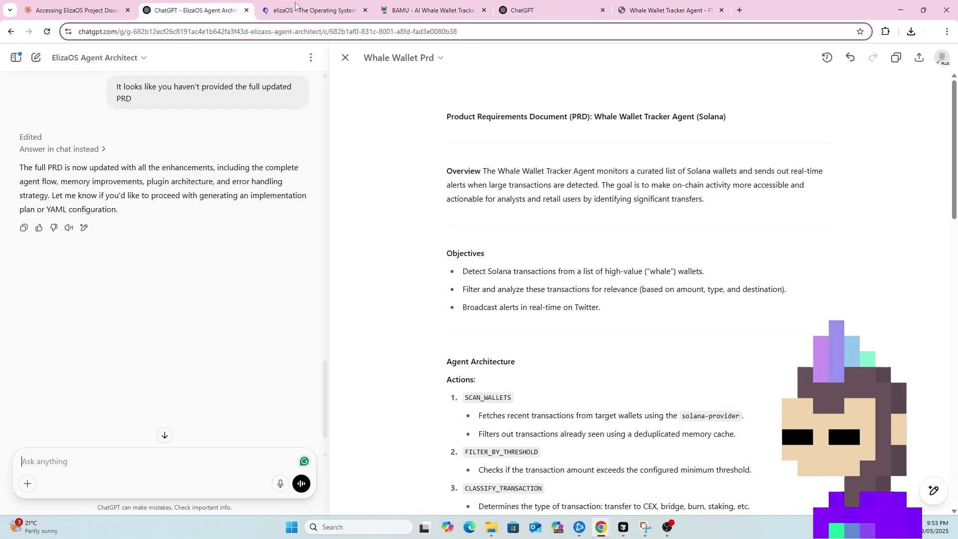
# Step: Ask ChatGPT to provide its PRD suggestions as a prompt for Claude, then go to the Claude chat
pyautogui.scroll(3, 205, 284)
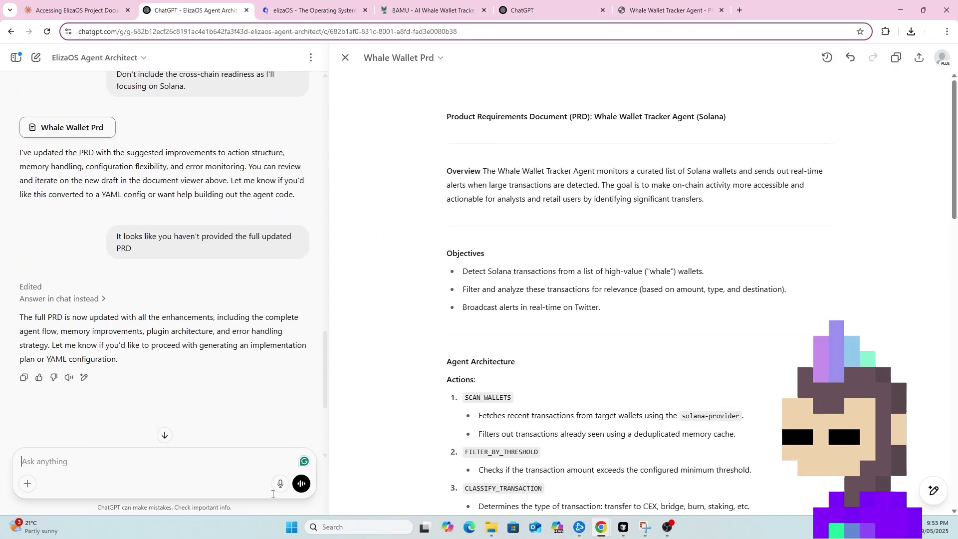
pyautogui.write('Provide your feedback as a prompt that I can give to Claude to update the P')
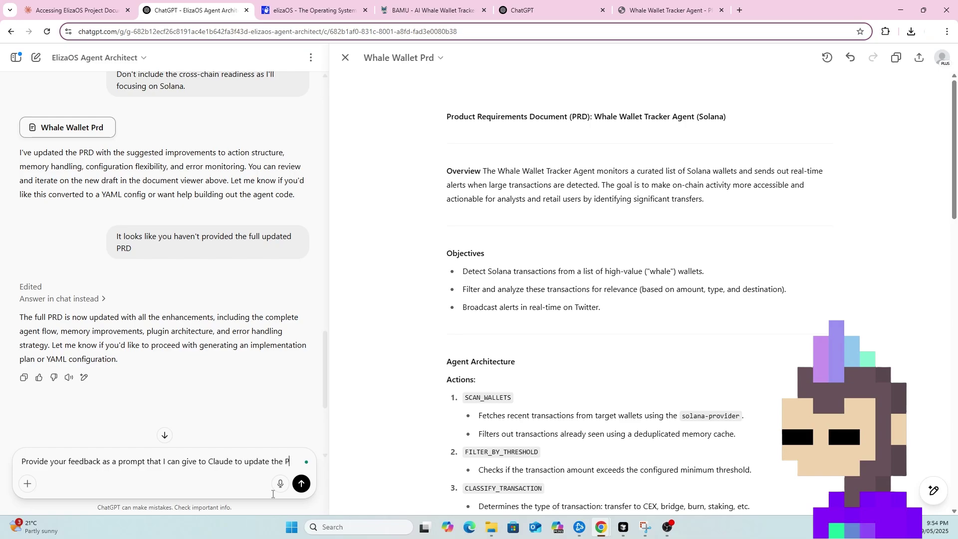
pyautogui.write('RD with your sugges')
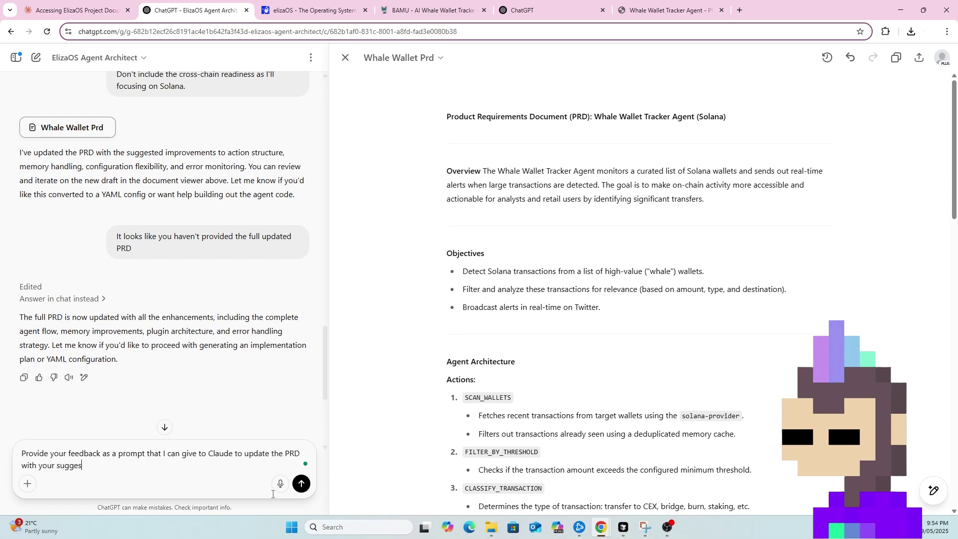
pyautogui.write('tions')
pyautogui.press('Return')
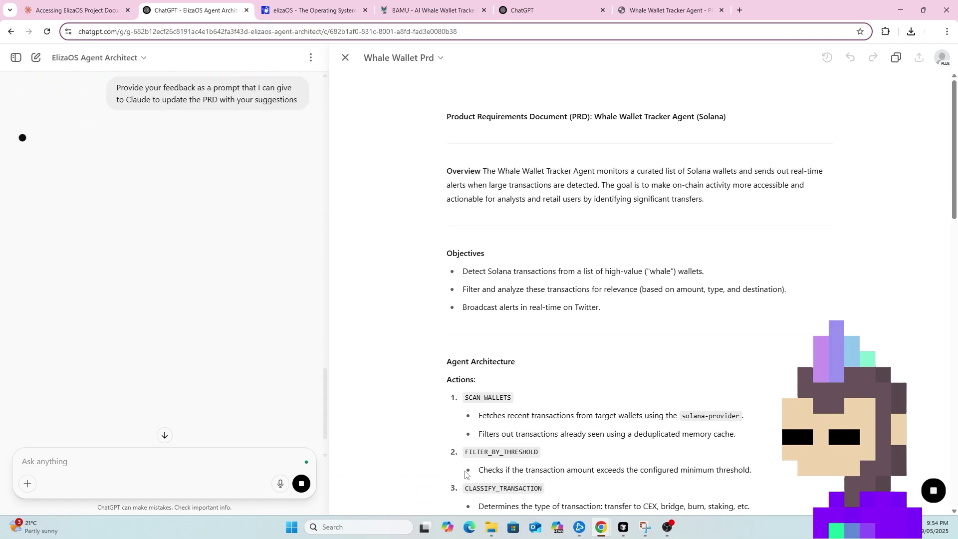
pyautogui.scroll(-15, 538, 300)
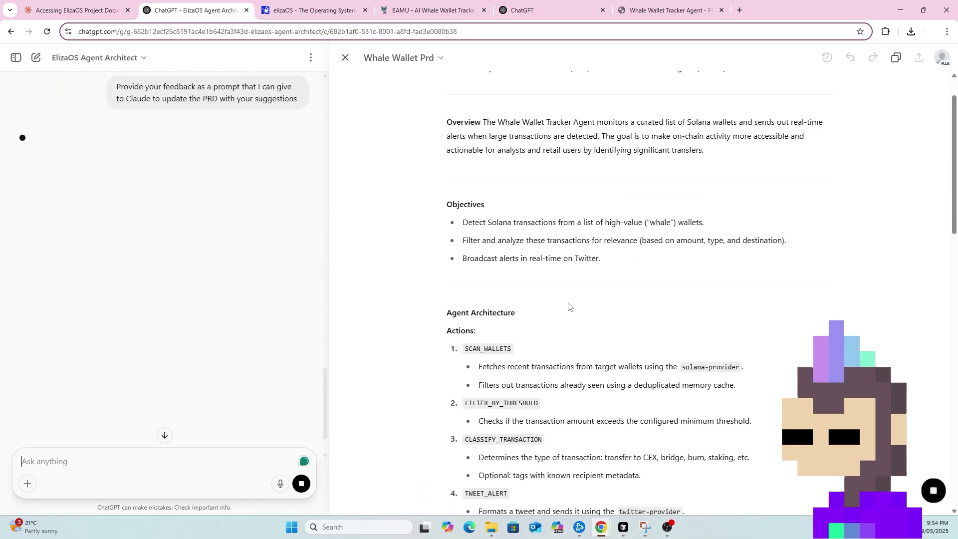
pyautogui.scroll(15, 539, 295)
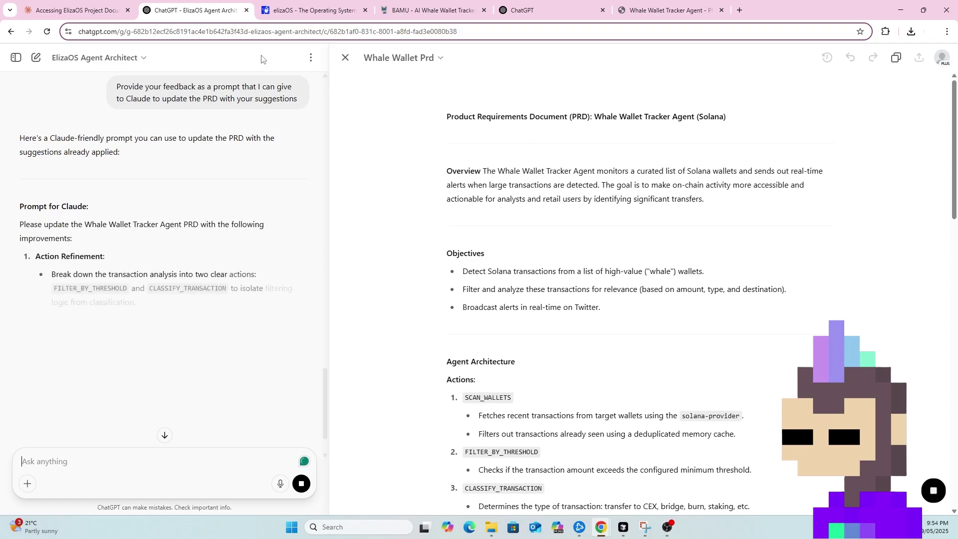
pyautogui.click(53, 15)
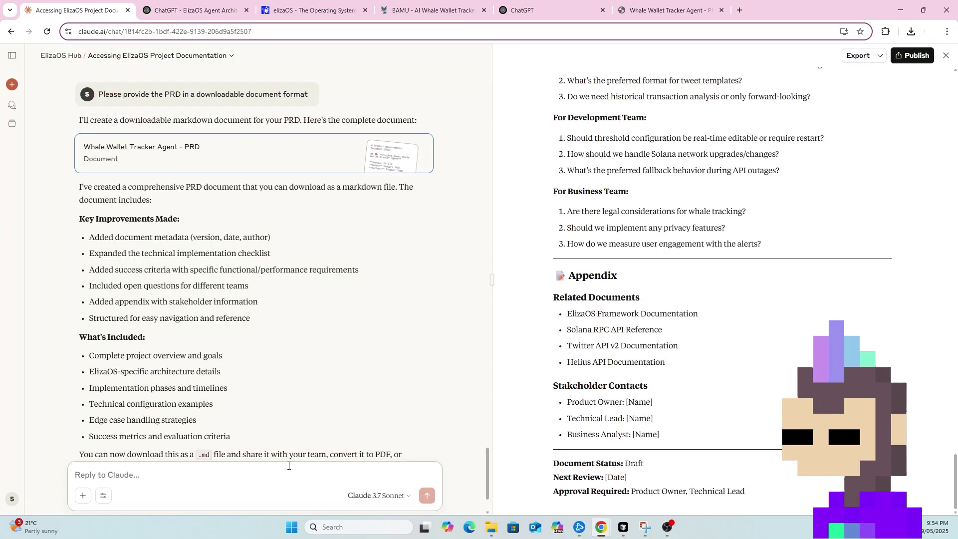
# Step: Copy ChatGPT's Prompt for Claude and send it in the Claude PRD chat
pyautogui.scroll(-2, 173, 376)
pyautogui.click(192, 10)
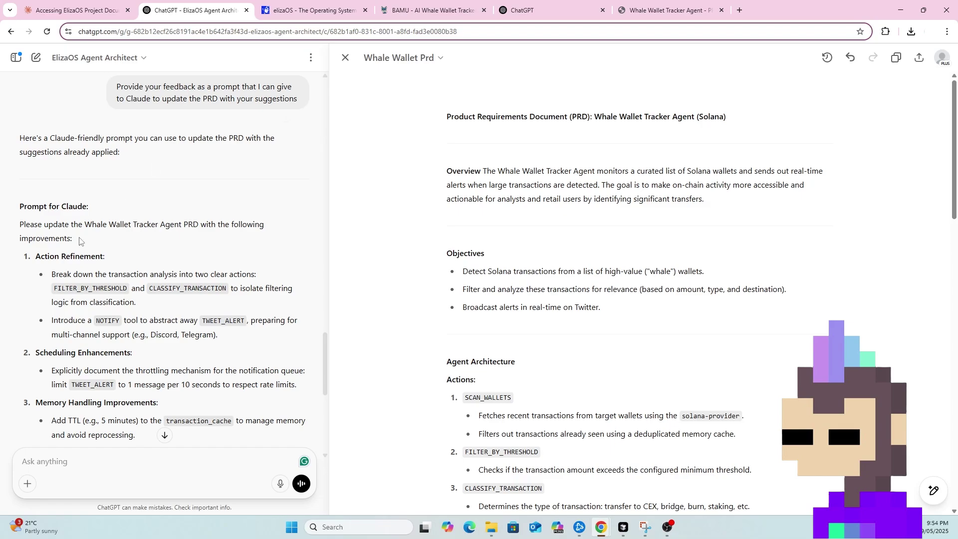
pyautogui.moveTo(19, 226); pyautogui.dragTo(120, 274)
pyautogui.hotkey('ctrl', 'c')
pyautogui.click(52, 11)
pyautogui.click(132, 466)
pyautogui.hotkey('ctrl', 'v')
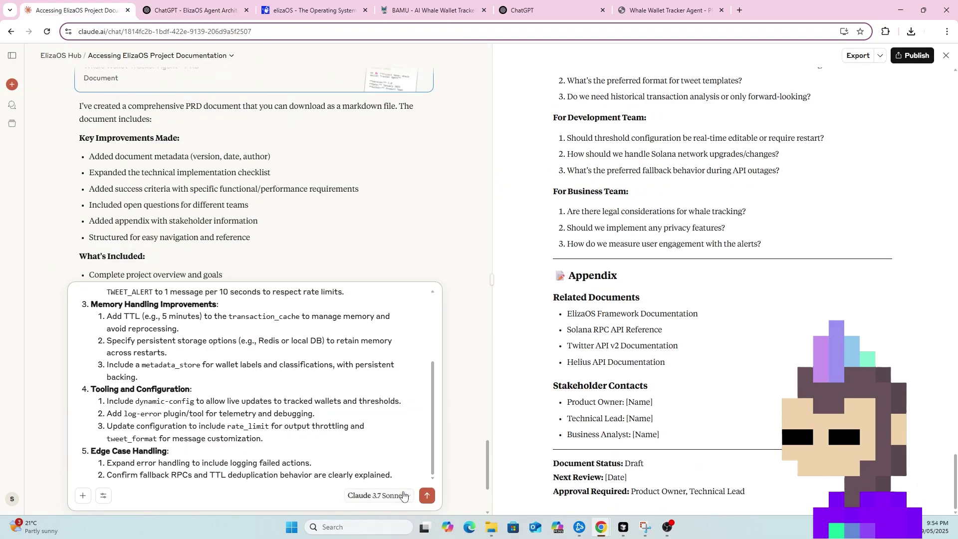
pyautogui.click(427, 496)
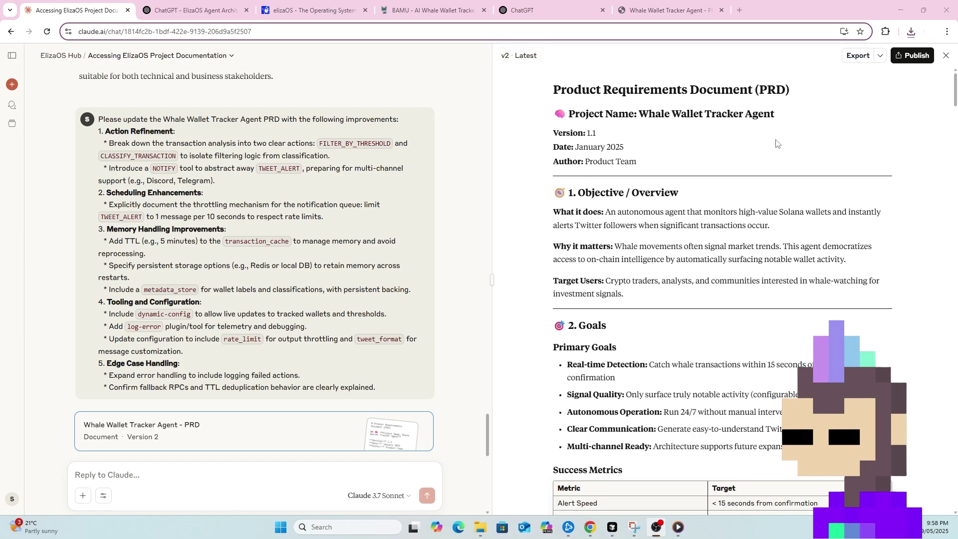
# Step: Compare version 1 of the PRD with the latest version 1.1 document
pyautogui.click(524, 56)
pyautogui.click(539, 94)
pyautogui.scroll(-10, 673, 299)
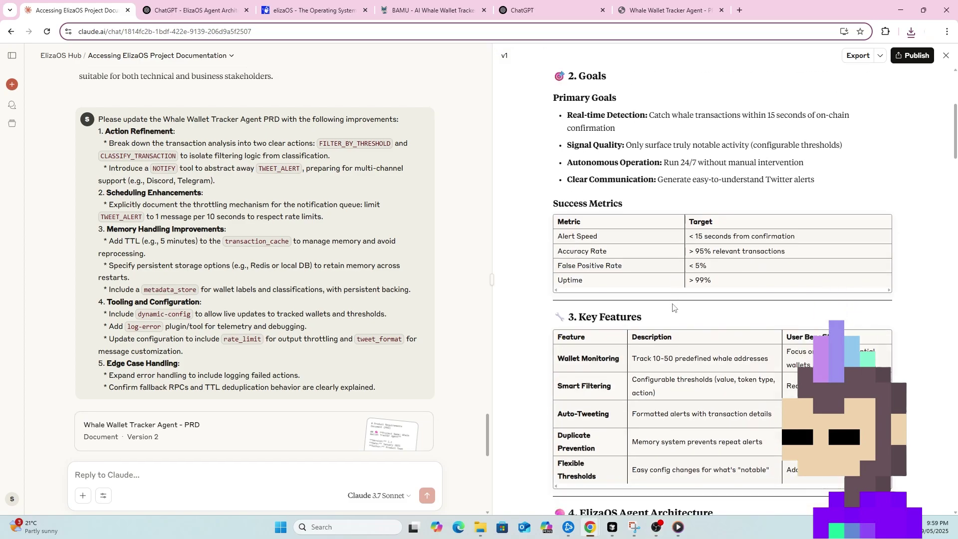
pyautogui.scroll(10, 679, 299)
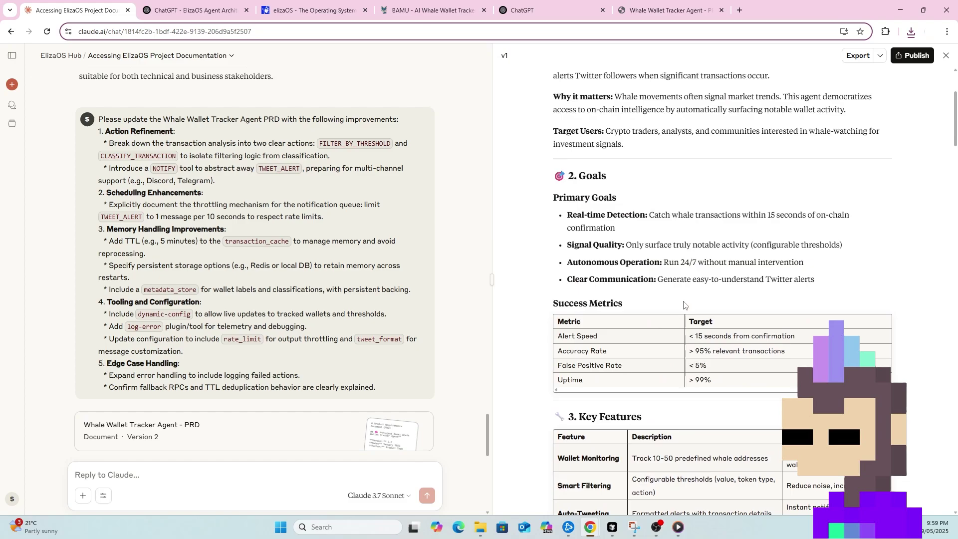
pyautogui.click(510, 57)
pyautogui.click(525, 76)
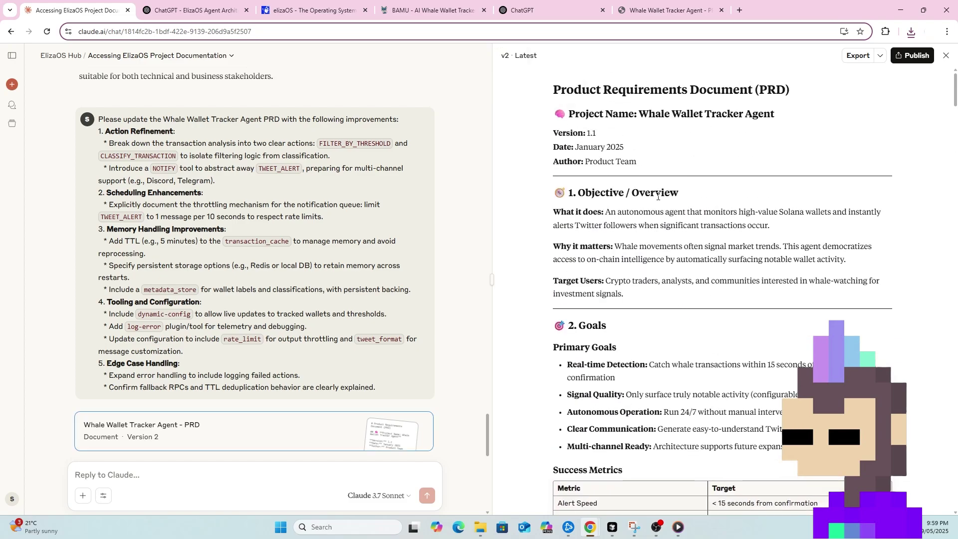
pyautogui.scroll(-20, 715, 304)
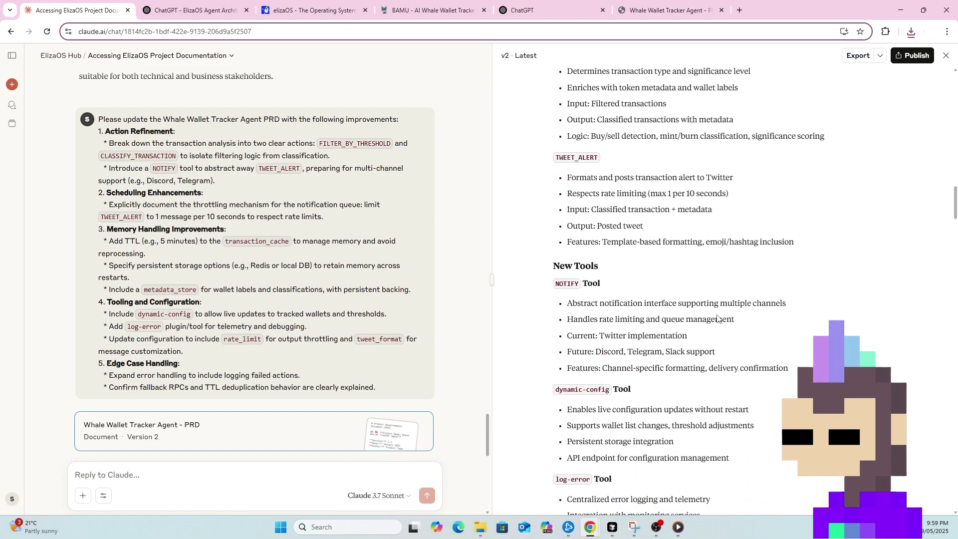
pyautogui.scroll(-6, 719, 318)
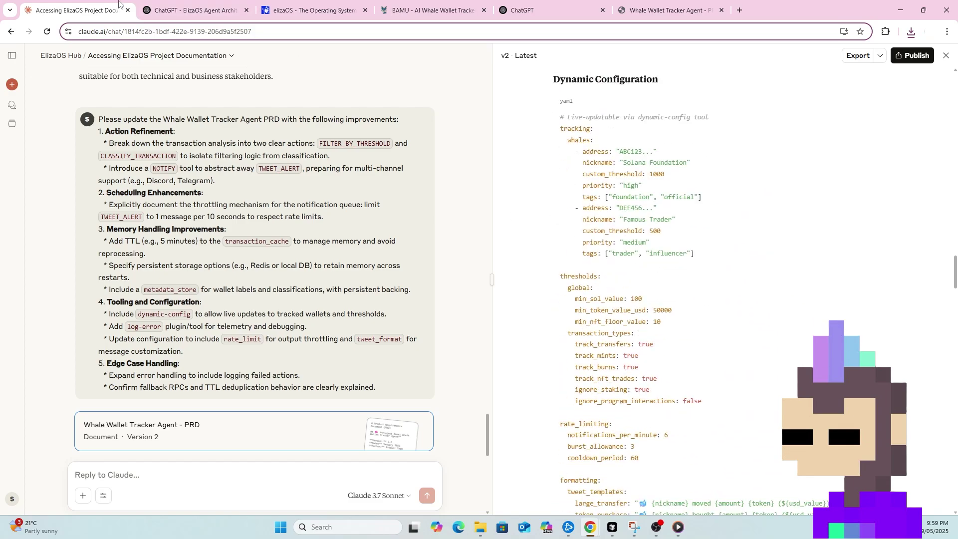
# Step: Attach whale_tracker_prd (1).md and ask the GPT to review the updated PRD including its recommendations
pyautogui.click(160, 9)
pyautogui.click(206, 401)
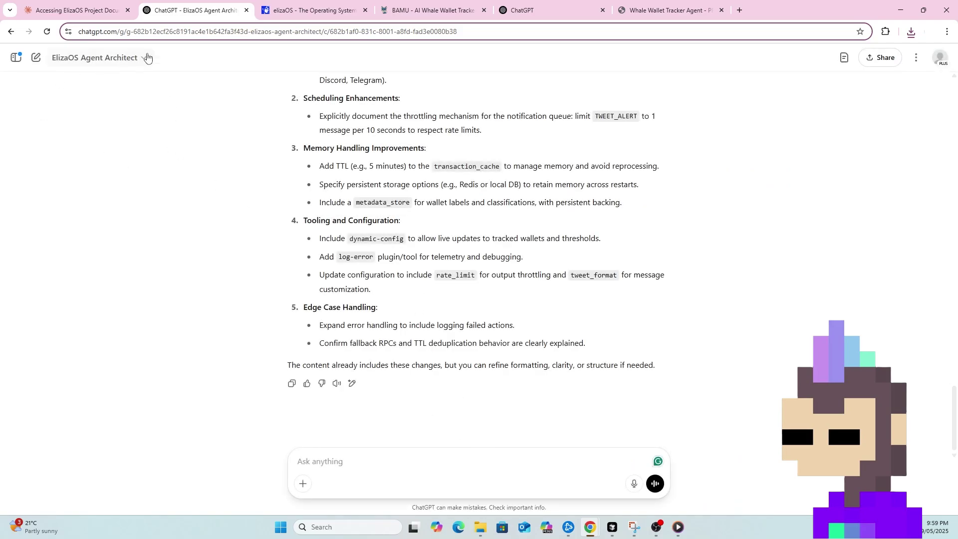
pyautogui.click(302, 484)
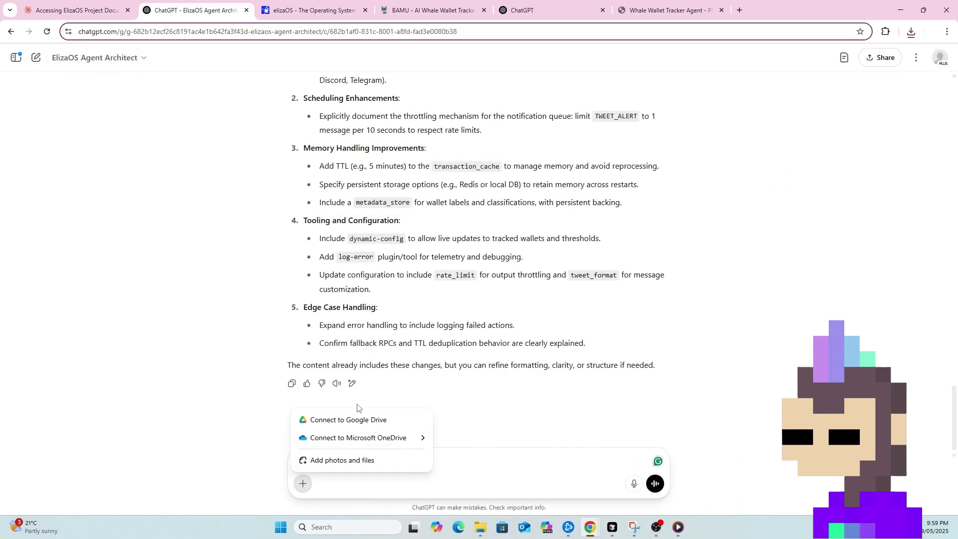
pyautogui.click(314, 460)
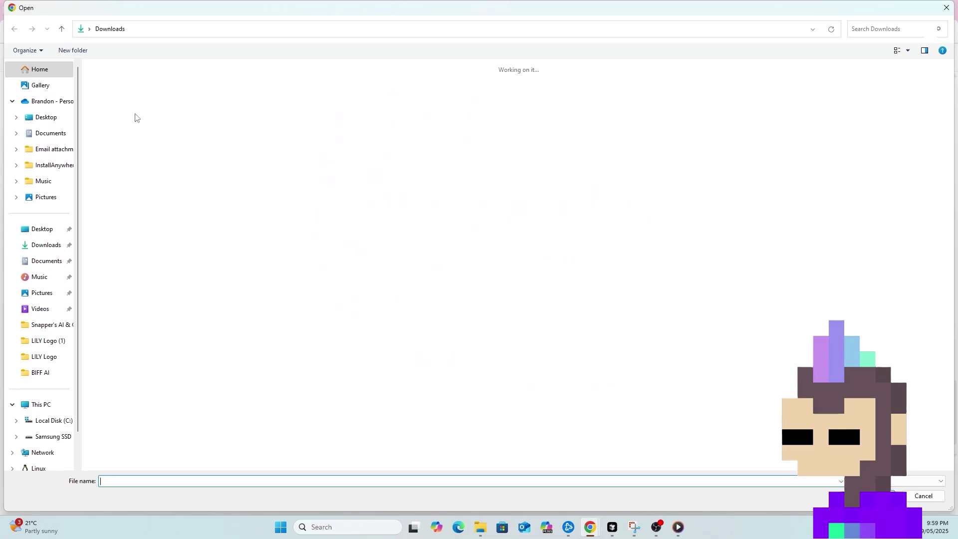
pyautogui.doubleClick(154, 88)
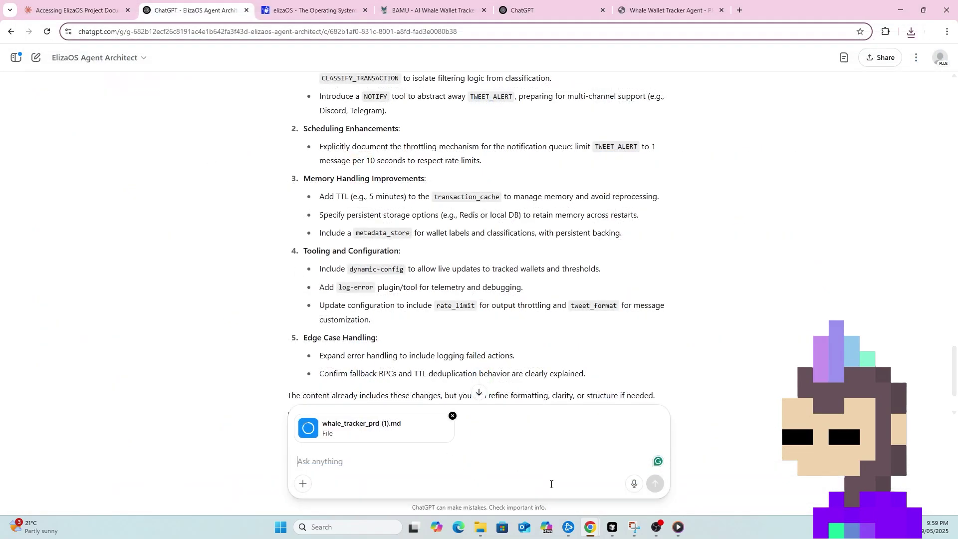
pyautogui.write("I'")
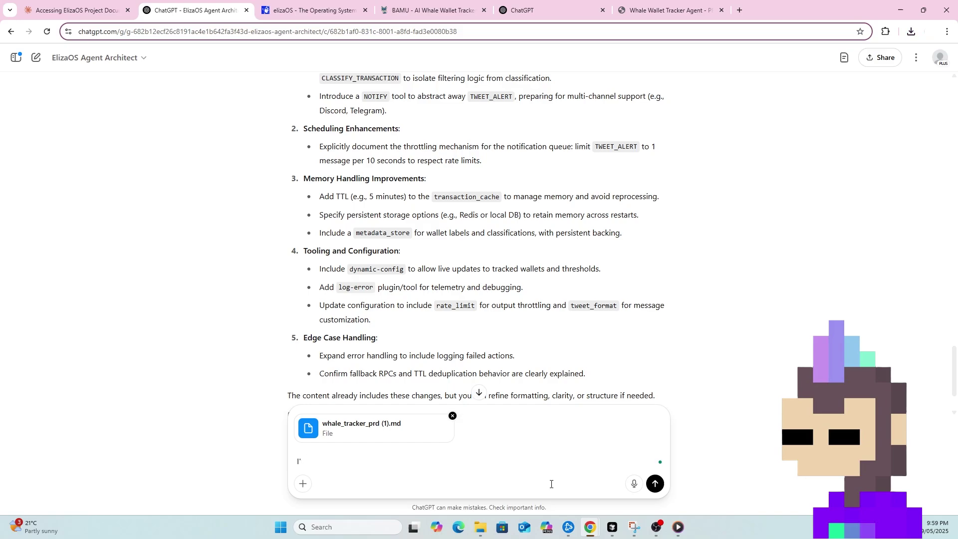
pyautogui.write("'ve attached the updated PRD that includes you")
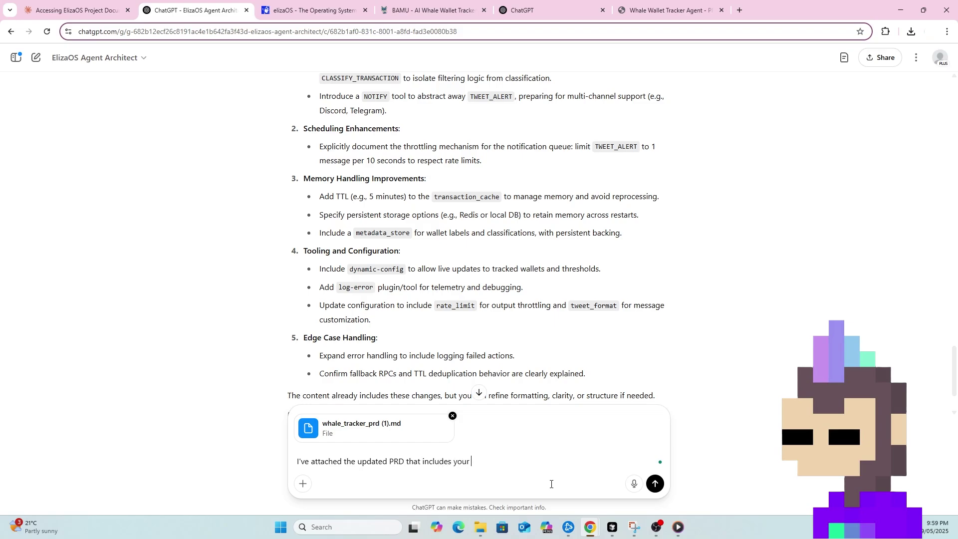
pyautogui.write('r ')
pyautogui.write('recommendations ')
pyautogui.write(' Please review ')
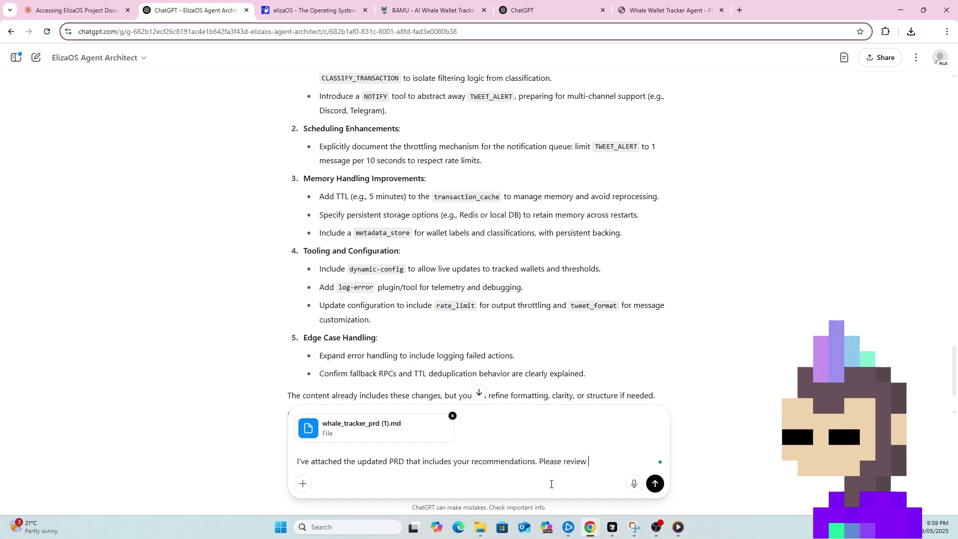
pyautogui.write('now and let me know if')
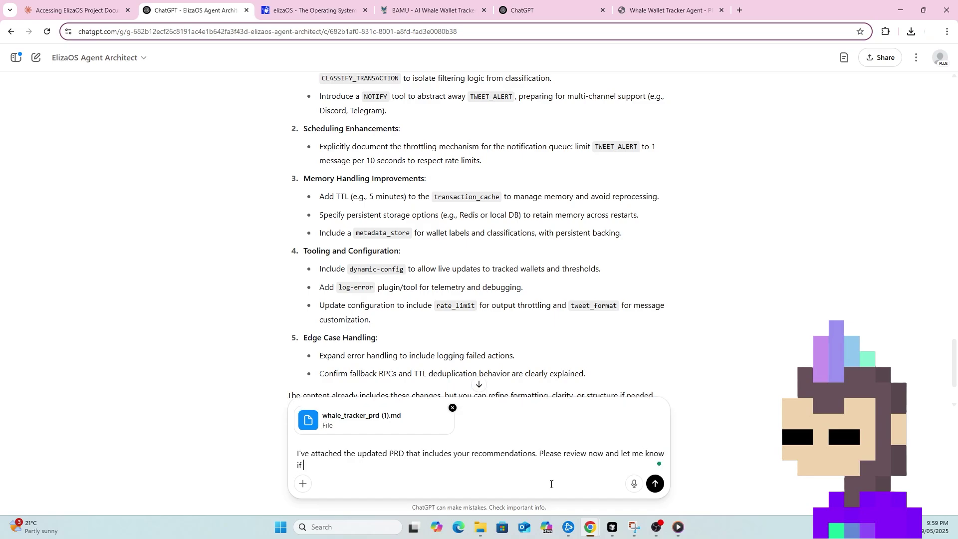
pyautogui.write(' you would suggest any other changes.')
pyautogui.press('Return')
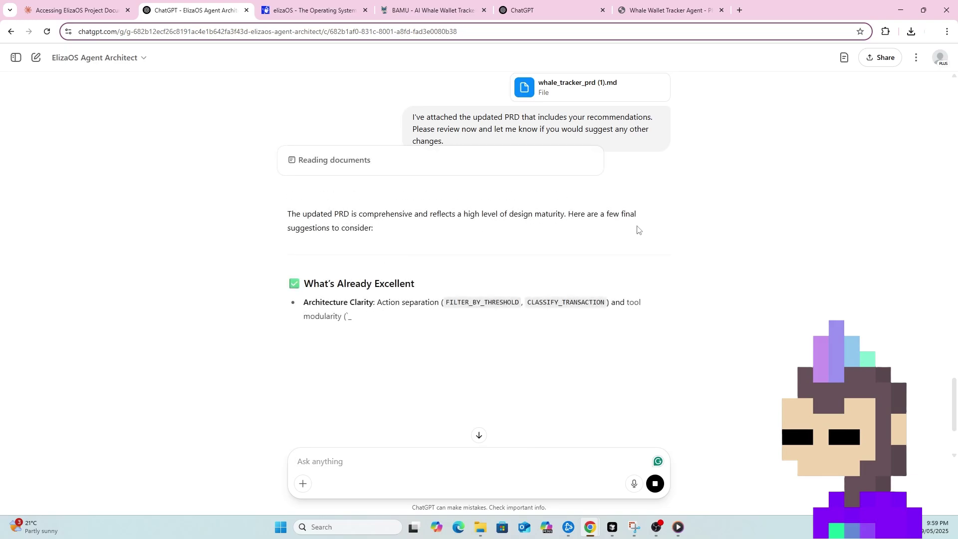
# Step: Read the What's Already Excellent section, six Final Suggestions and the production-grade verdict
pyautogui.scroll(-1, 392, 184)
pyautogui.scroll(-1, 520, 235)
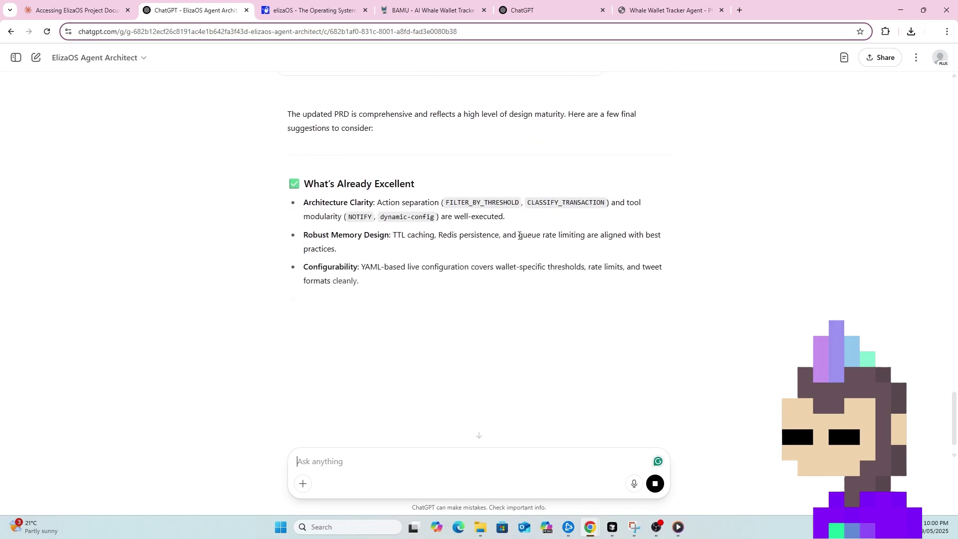
pyautogui.scroll(-1, 520, 235)
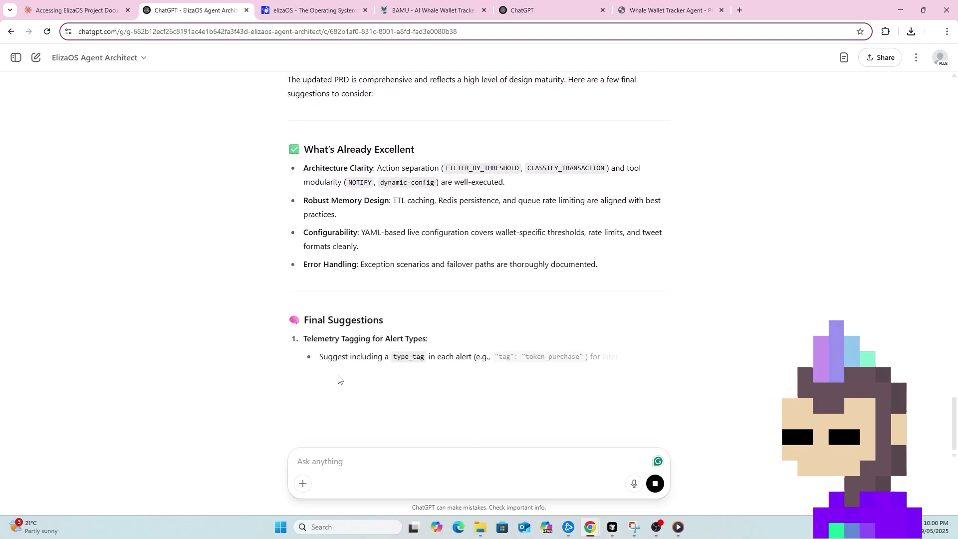
pyautogui.scroll(-2, 339, 349)
pyautogui.moveTo(319, 270); pyautogui.dragTo(452, 272)
pyautogui.scroll(-2, 335, 215)
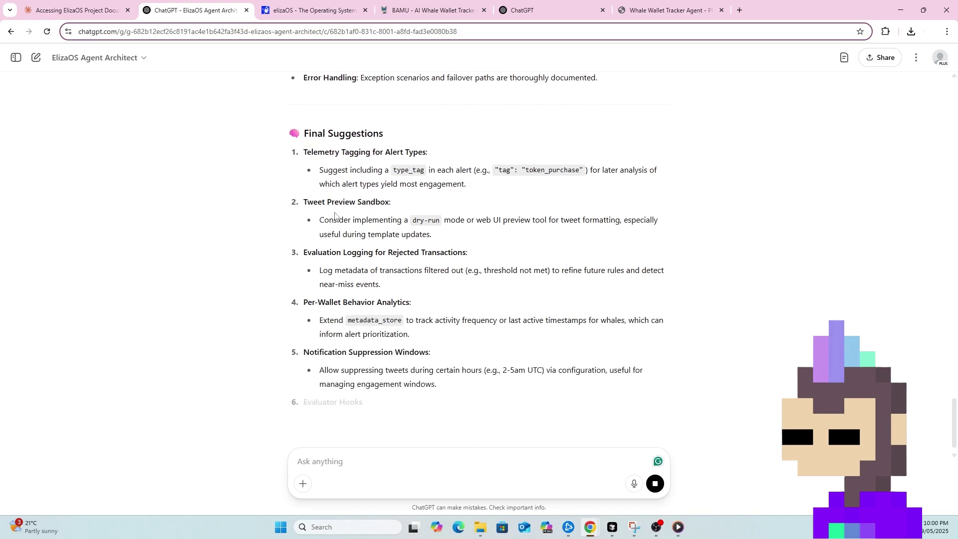
pyautogui.scroll(-1, 374, 209)
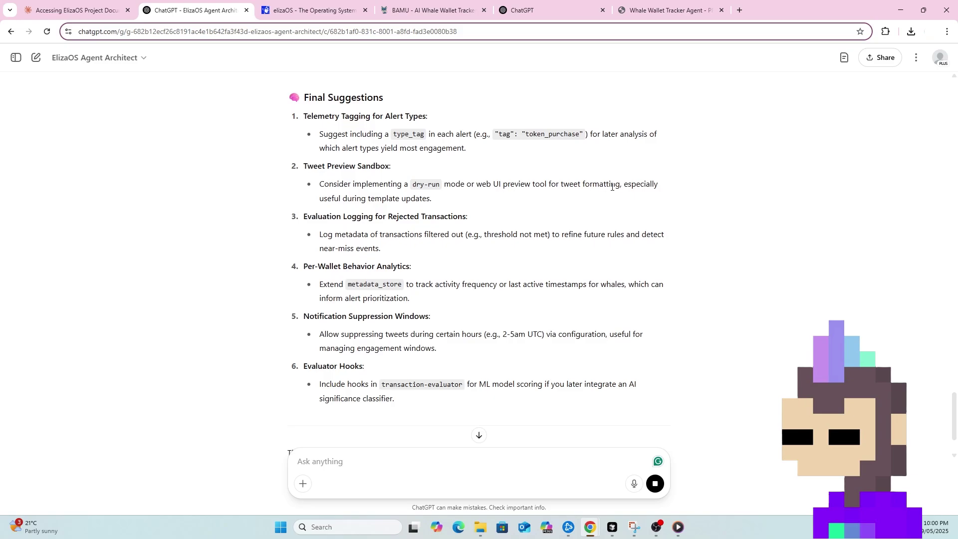
pyautogui.scroll(-1, 429, 294)
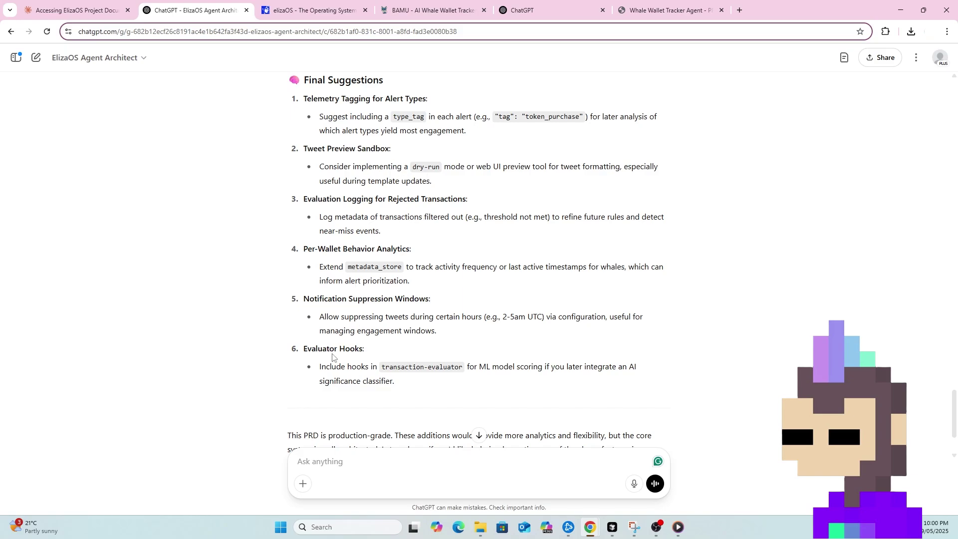
pyautogui.scroll(-2, 333, 358)
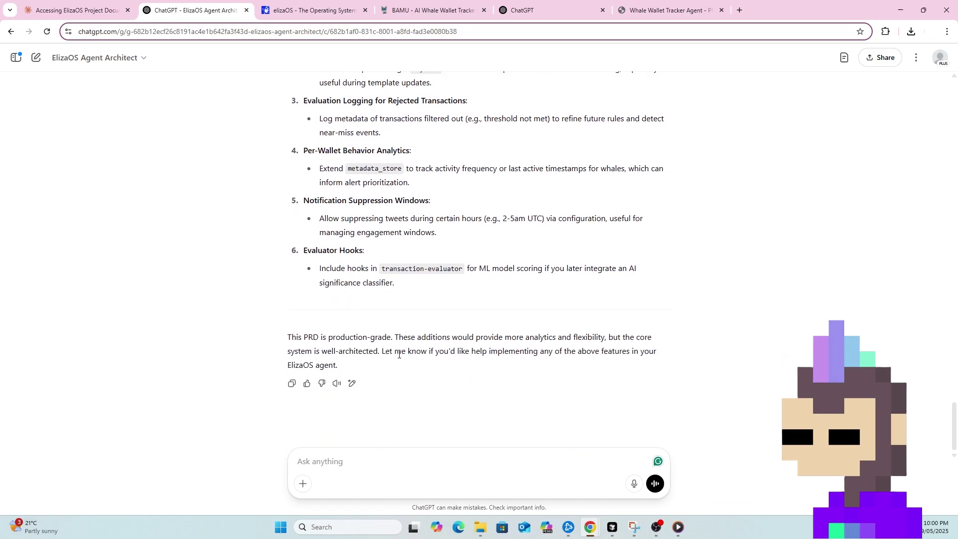
pyautogui.moveTo(305, 337); pyautogui.dragTo(368, 337)
pyautogui.doubleClick(435, 337)
pyautogui.click(485, 346)
# Step: Ask which suggestions support an MVP launch and read the keep-versus-defer recommendations
pyautogui.write('Mhy ')
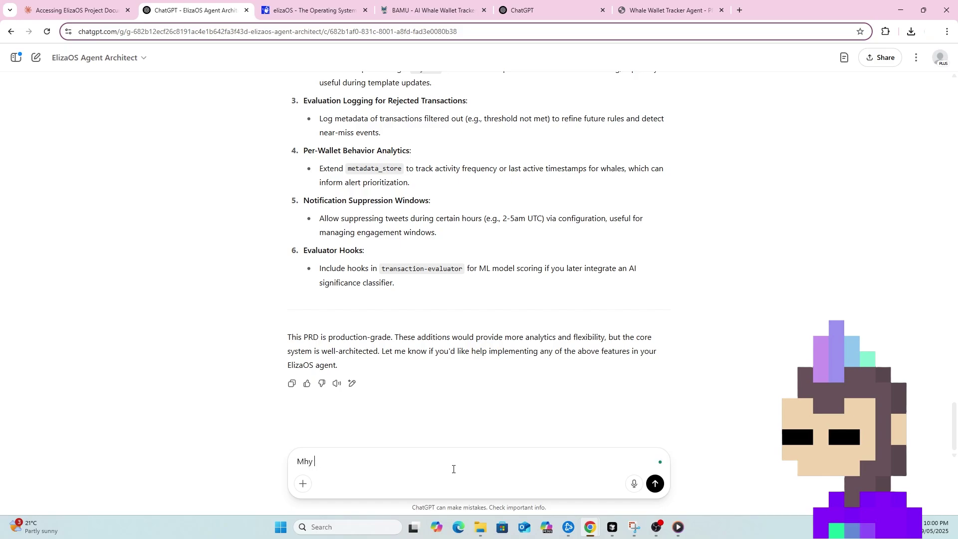
pyautogui.write('priority for now is launching an MVP. Do any o')
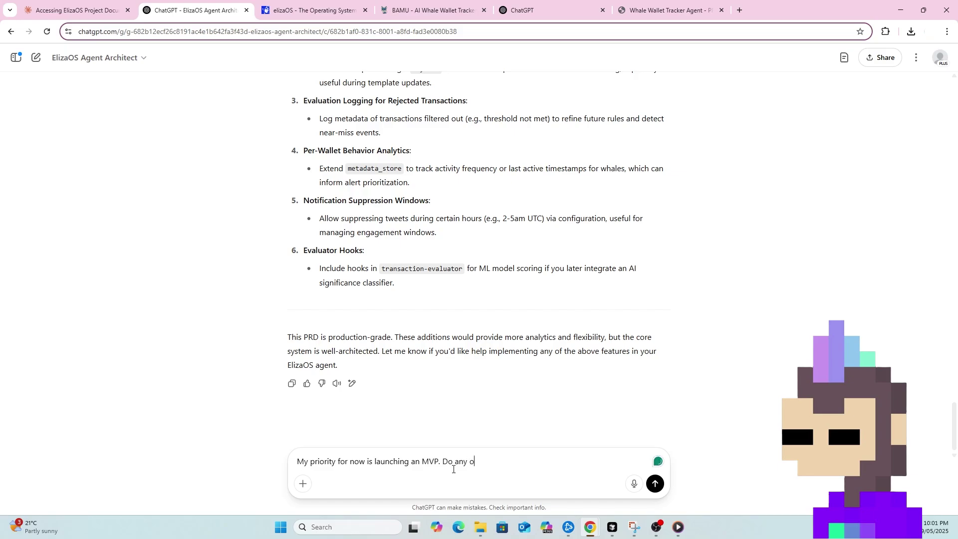
pyautogui.write('f these additional suggestions sup')
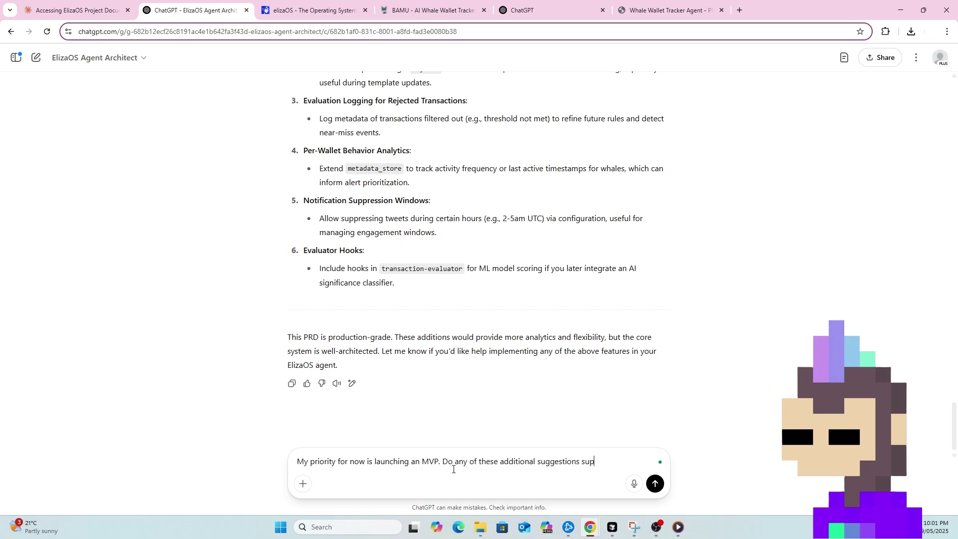
pyautogui.write('port that priority or w')
pyautogui.write('an we consider them ')
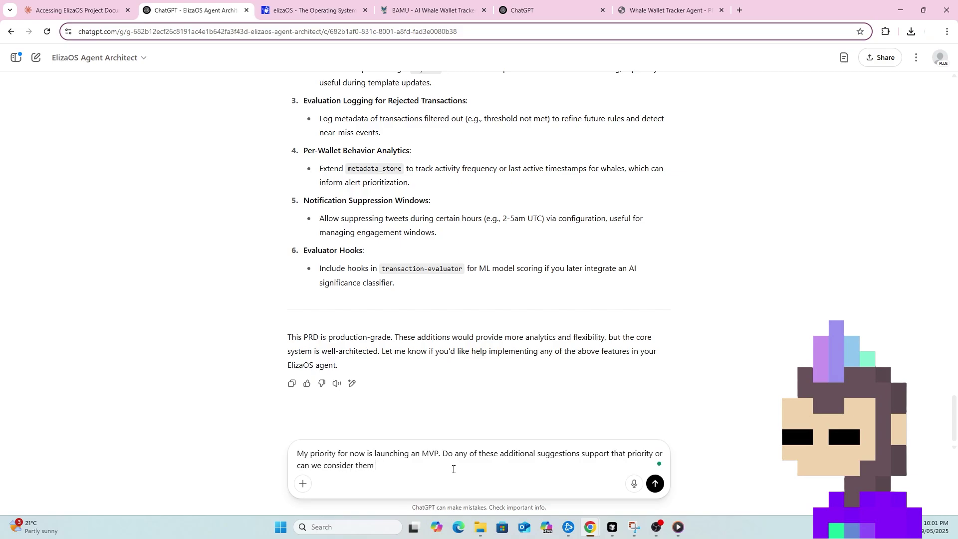
pyautogui.write('alater?')
pyautogui.press('Return')
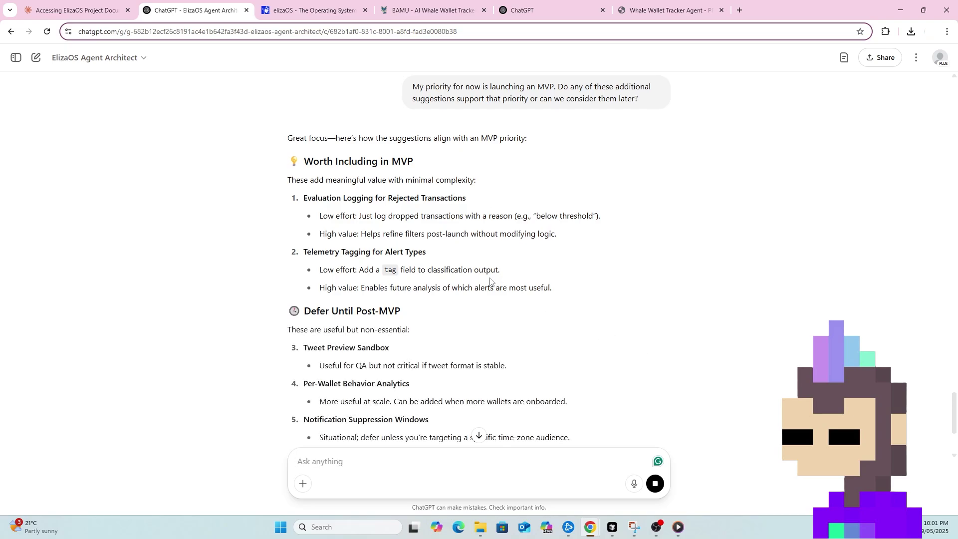
pyautogui.scroll(-2, 358, 251)
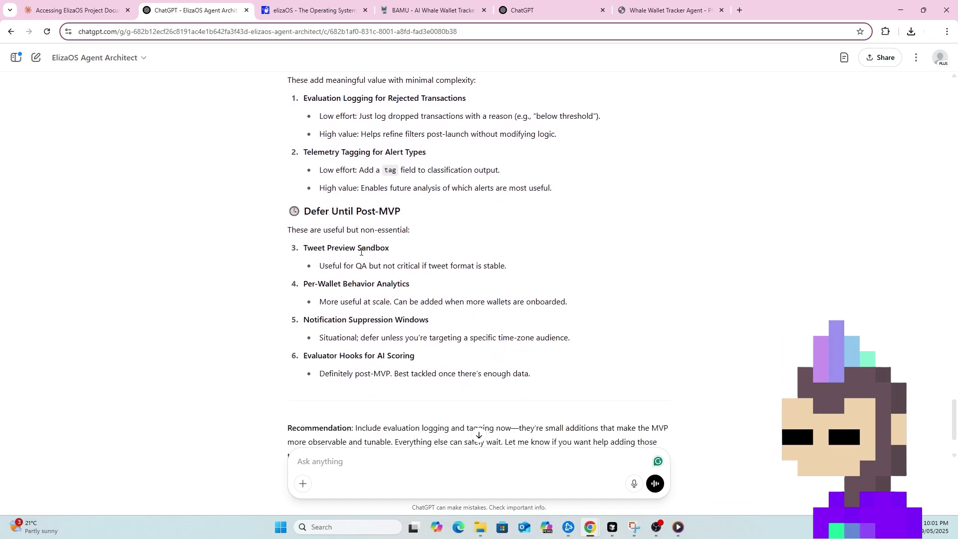
pyautogui.scroll(2, 388, 187)
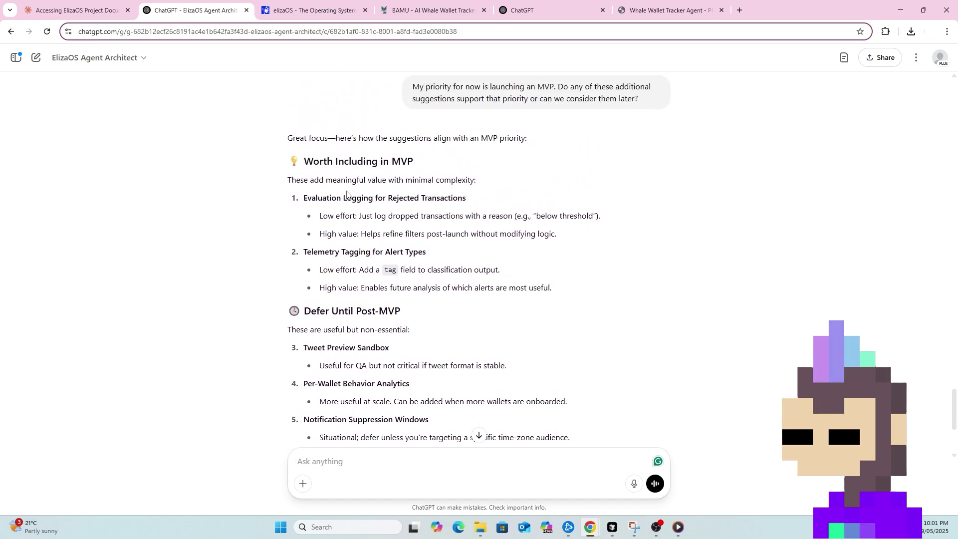
pyautogui.moveTo(302, 175); pyautogui.dragTo(364, 180)
pyautogui.moveTo(322, 216); pyautogui.dragTo(401, 216)
pyautogui.click(331, 192)
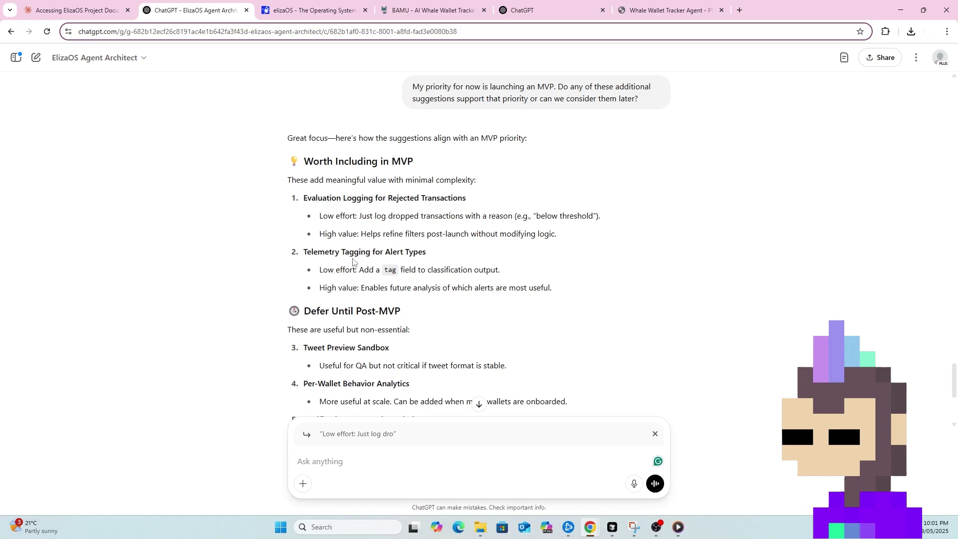
pyautogui.scroll(-5, 362, 289)
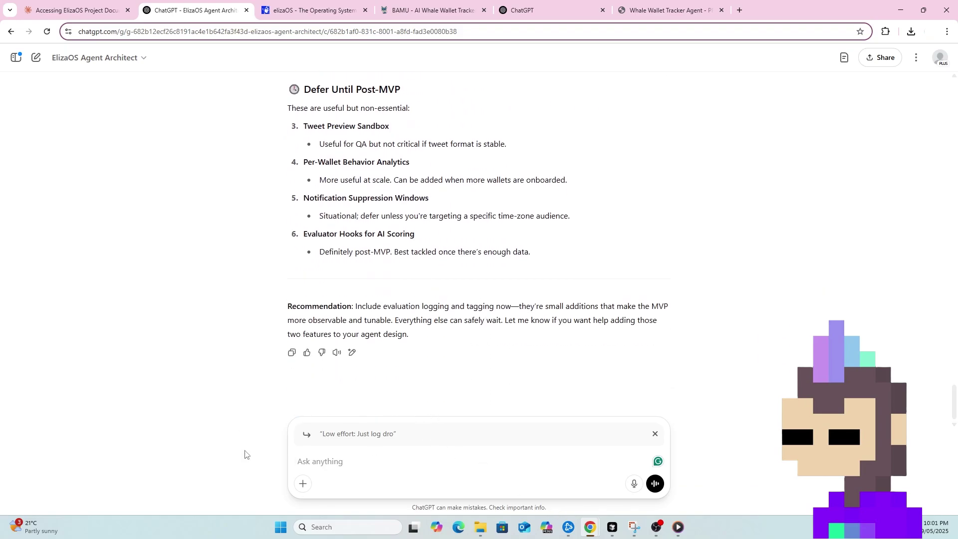
# Step: Request a Claude prompt to update the PRD with the MVP-level additions, then select the generated prompt
pyautogui.write('Provide a prompt that I can give to Cal')
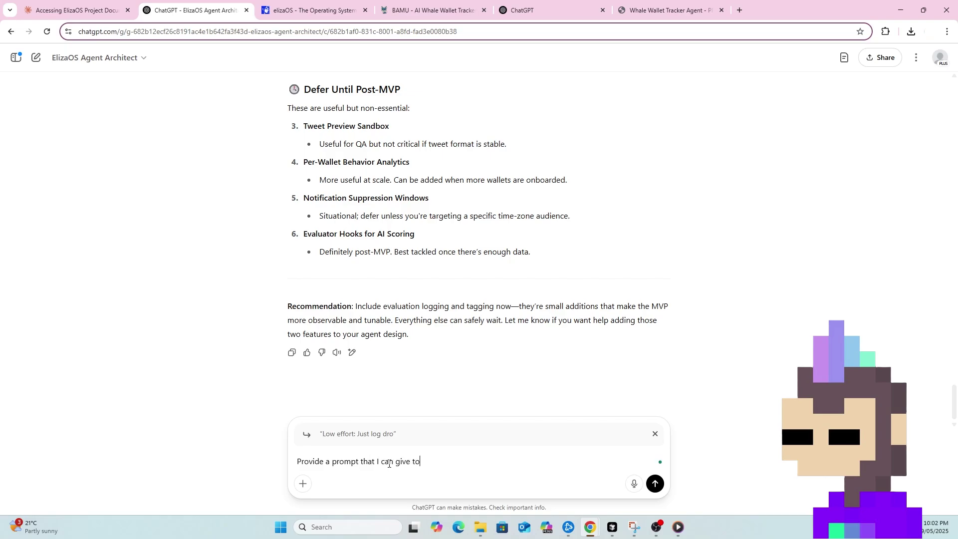
pyautogui.press('BackSpace')
pyautogui.press('BackSpace')
pyautogui.press('BackSpace')
pyautogui.press('BackSpace')
pyautogui.write('aude to update')
pyautogui.write(' to')
pyautogui.press('BackSpace')
pyautogui.write('he PRD to include the MVP')
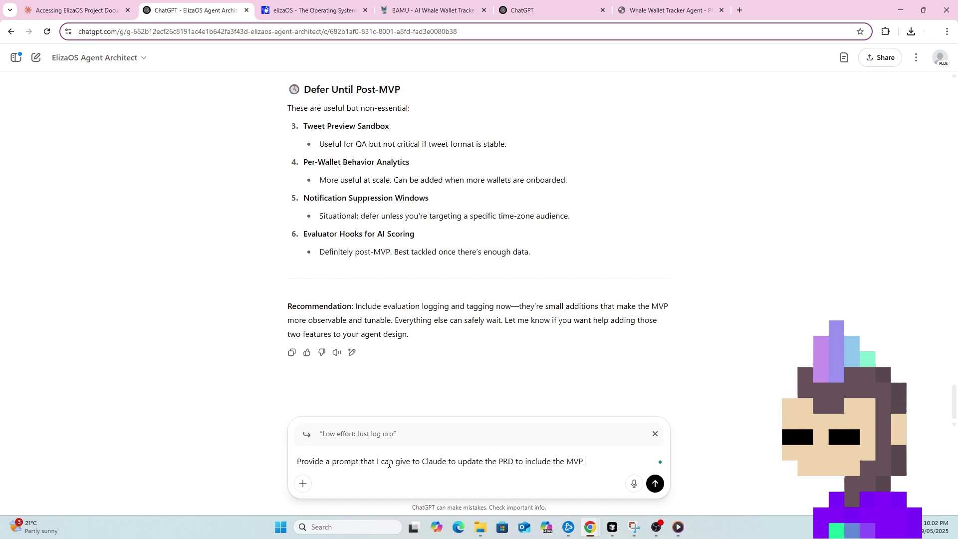
pyautogui.scroll(3, 532, 286)
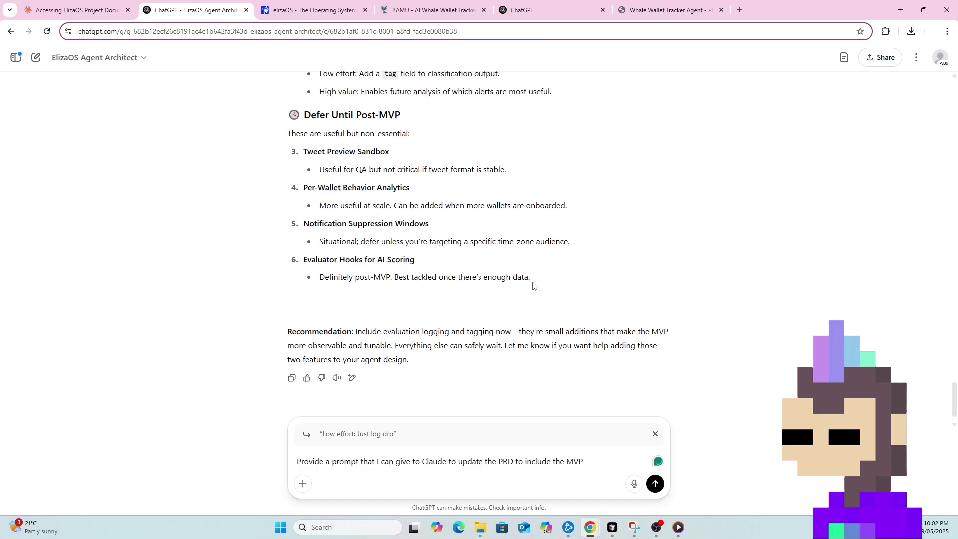
pyautogui.scroll(-3, 532, 286)
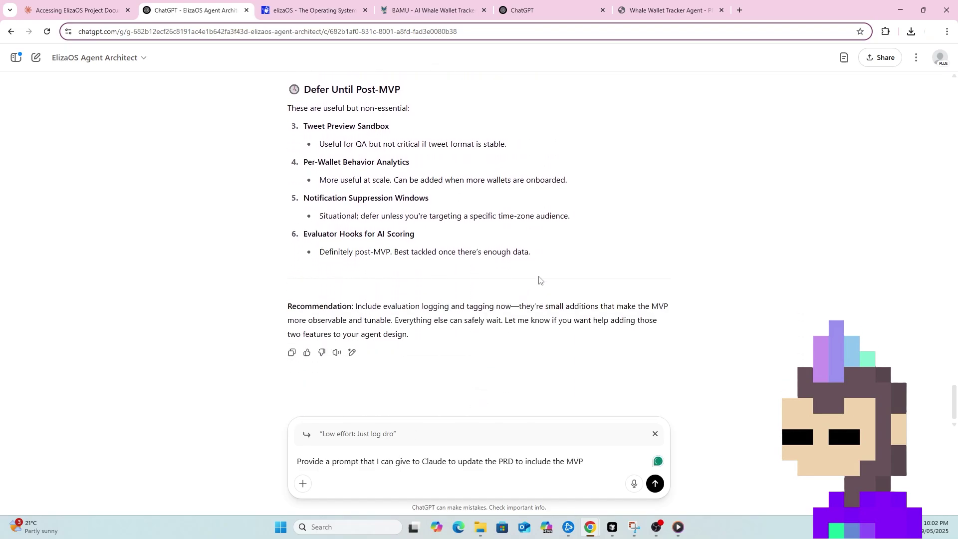
pyautogui.write('level additoan direc')
pyautogui.press('BackSpace')
pyautogui.press('BackSpace')
pyautogui.press('BackSpace')
pyautogui.press('BackSpace')
pyautogui.press('BackSpace')
pyautogui.press('BackSpace')
pyautogui.press('BackSpace')
pyautogui.write('above.')
pyautogui.press('Return')
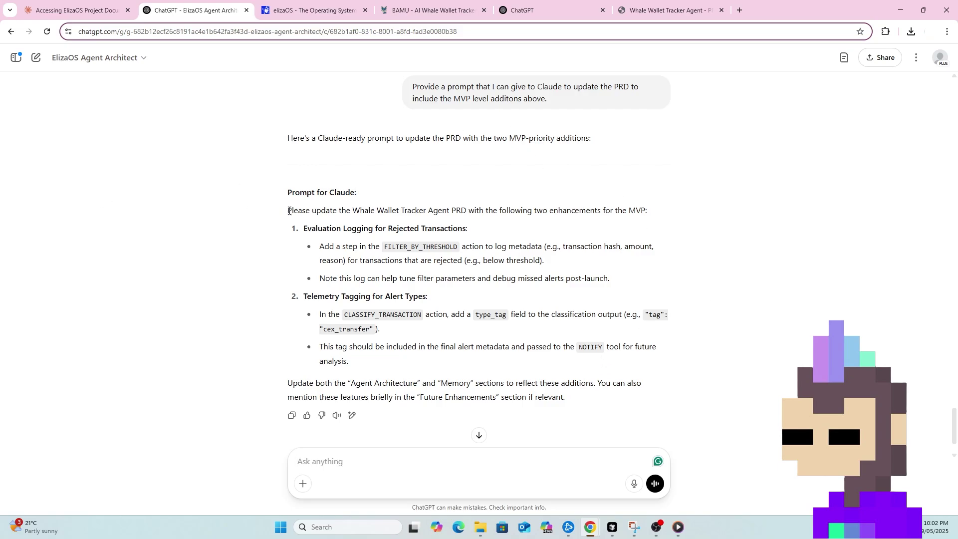
pyautogui.moveTo(289, 208); pyautogui.dragTo(391, 312)
pyautogui.hotkey('ctrl', 'c')
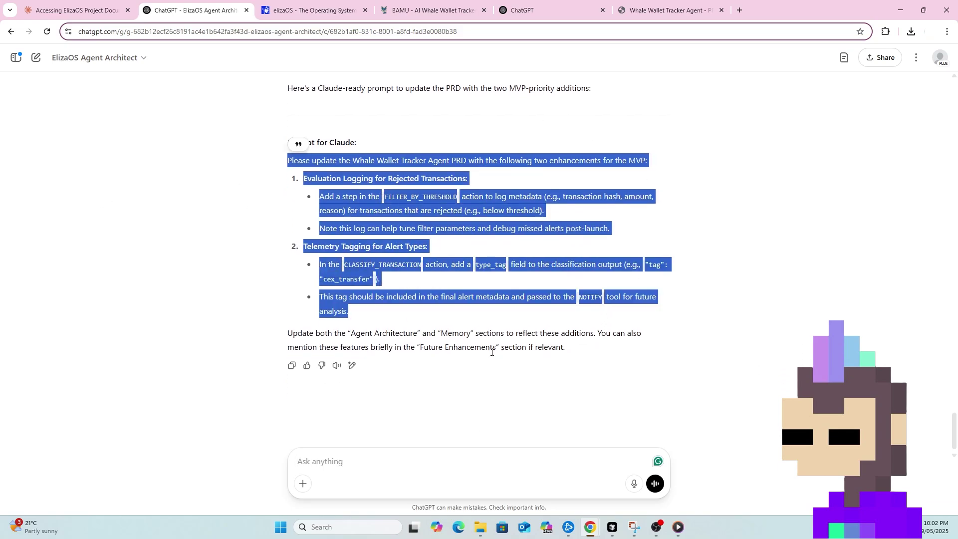
pyautogui.moveTo(572, 348); pyautogui.dragTo(288, 162)
# Step: Paste the PRD v1.1 update prompt, covering rejection logging and alert-type tags, into Claude, then review the revised PRD
pyautogui.click(75, 10)
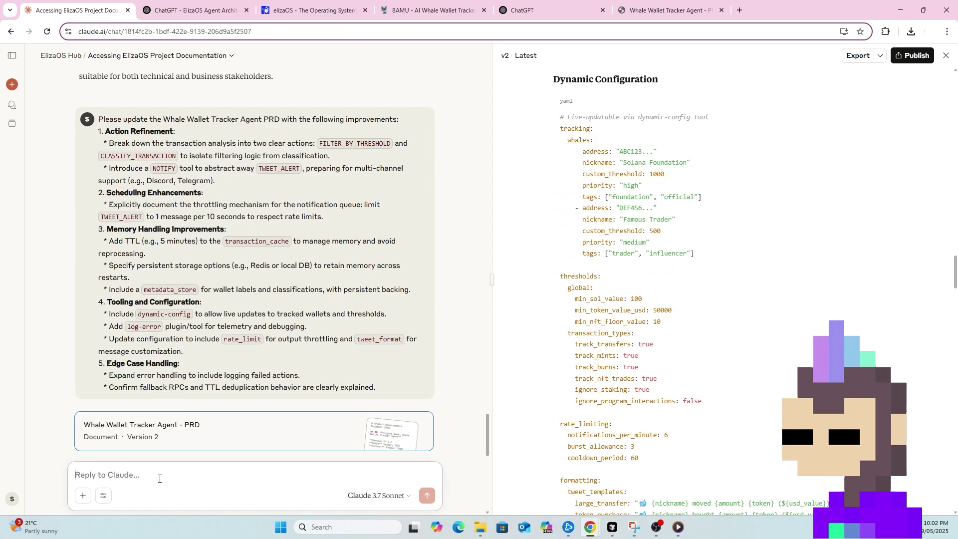
pyautogui.hotkey('ctrl', 'v')
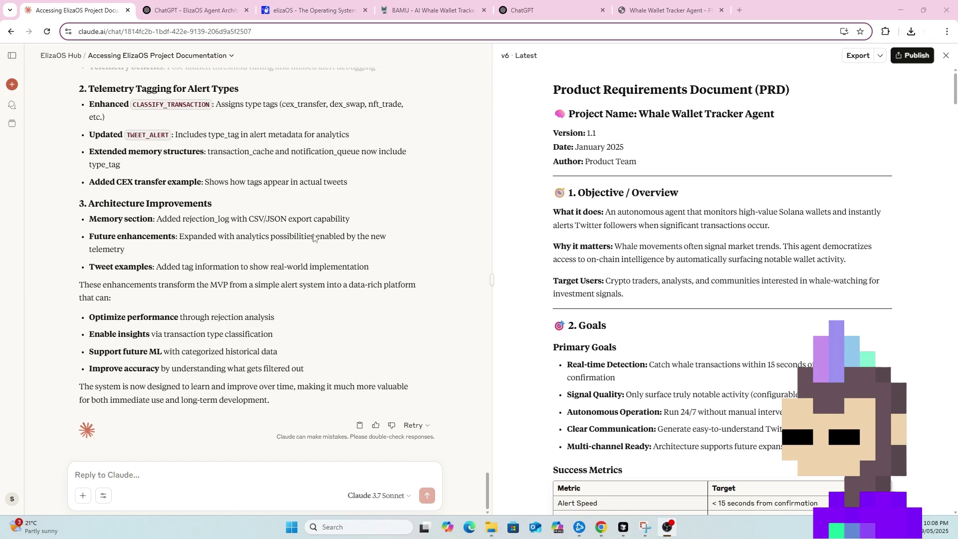
pyautogui.scroll(1, 313, 238)
pyautogui.scroll(-1, 314, 234)
# Step: Read the ElizaOS GPT's Confirmed as Included, No Immediate Changes Needed and Verdict sections for PRD v1.1
pyautogui.click(197, 15)
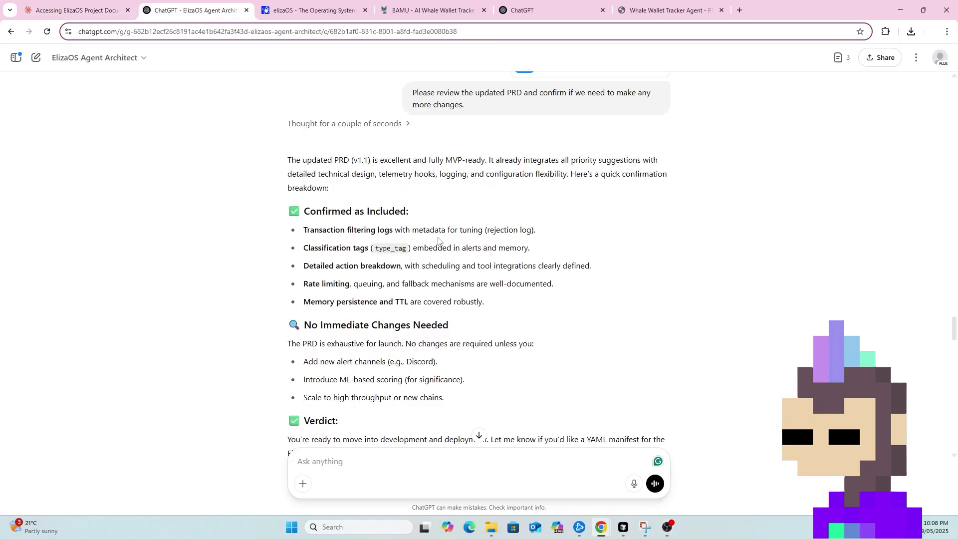
pyautogui.scroll(1, 549, 127)
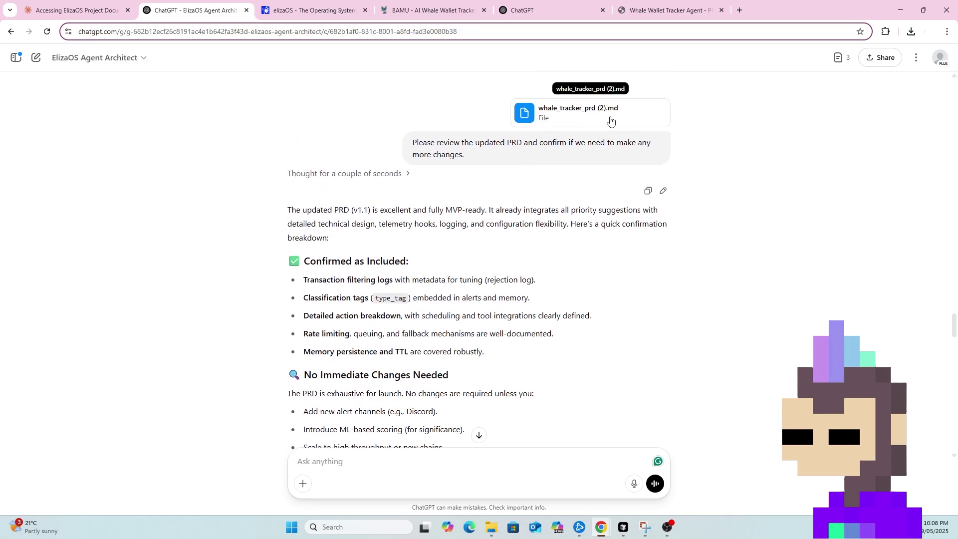
pyautogui.scroll(-2, 422, 192)
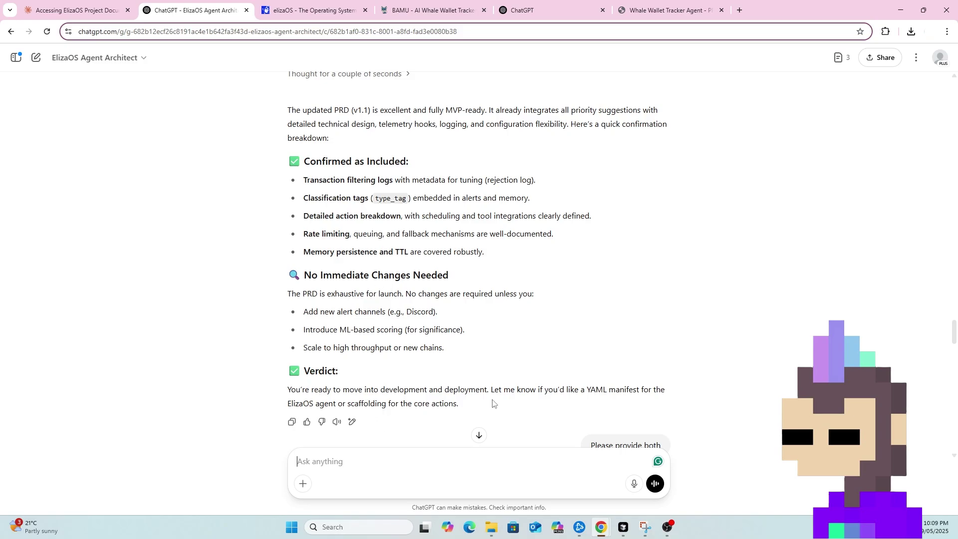
pyautogui.moveTo(504, 388); pyautogui.dragTo(437, 405)
pyautogui.click(465, 410)
# Step: Switch to the BAMU - AI Whale Wallet Tracker tab showing getbamu.com
pyautogui.click(418, 14)
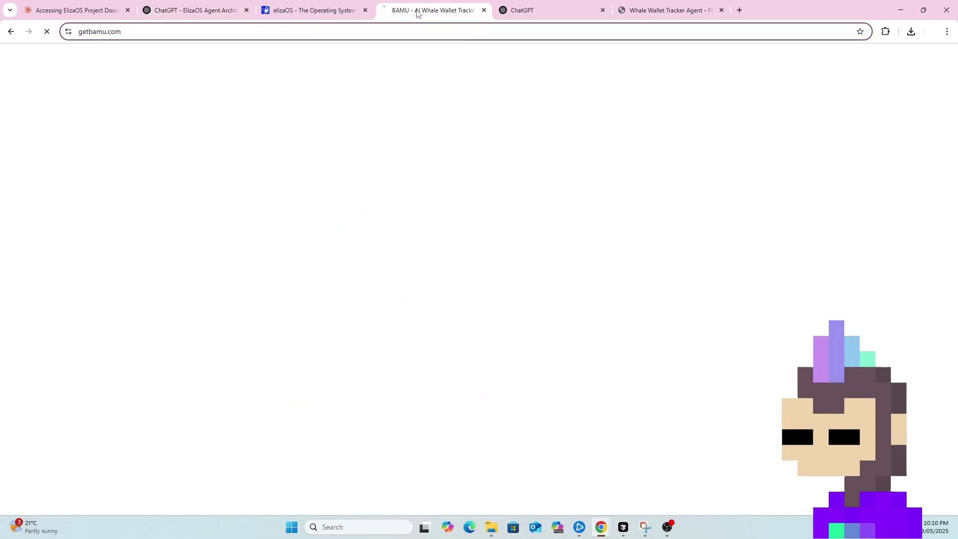